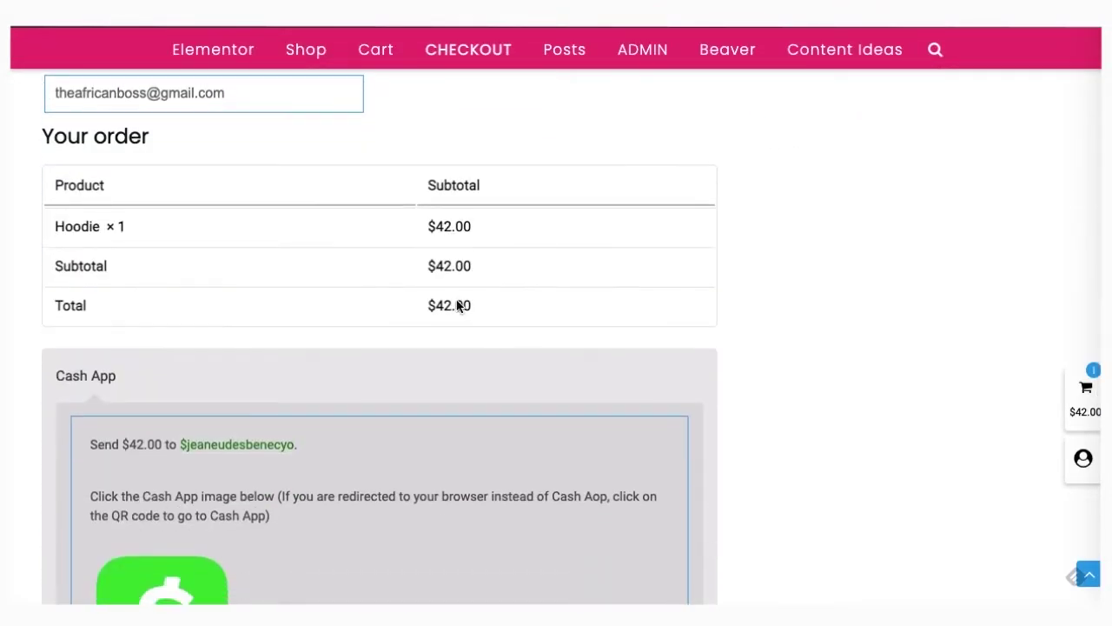
Step: Search the plugin directory for 'cashapp' to find the MOMO Cashapp plugin
{"action": "scroll", "coordinate": [481, 307], "scroll_direction": "down", "scroll_amount": 3}
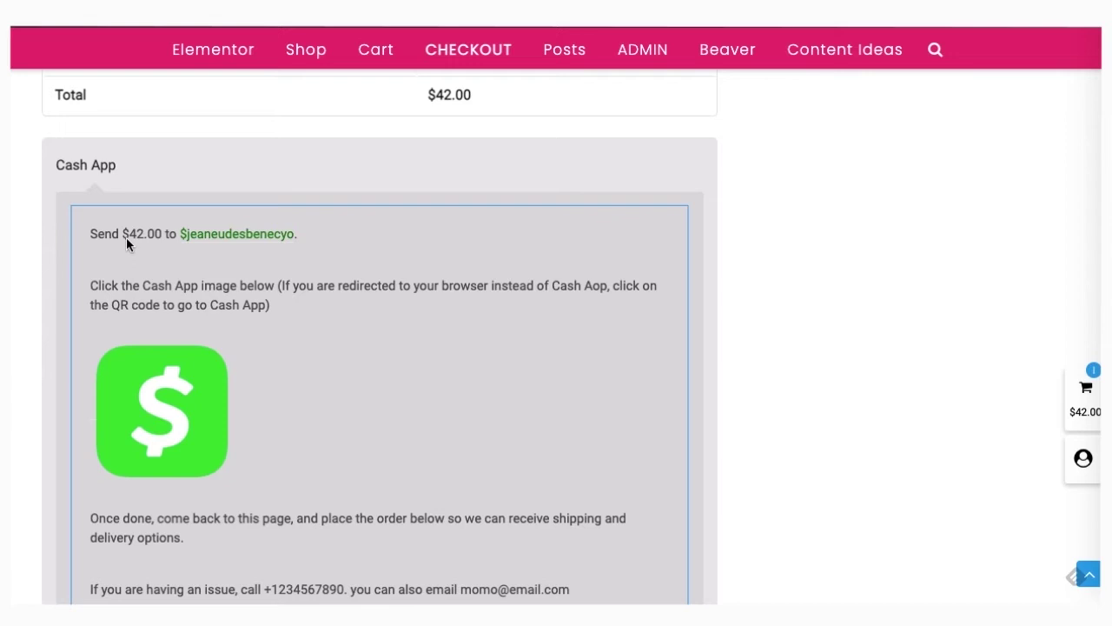
{"action": "scroll", "coordinate": [241, 256], "scroll_direction": "down", "scroll_amount": 1}
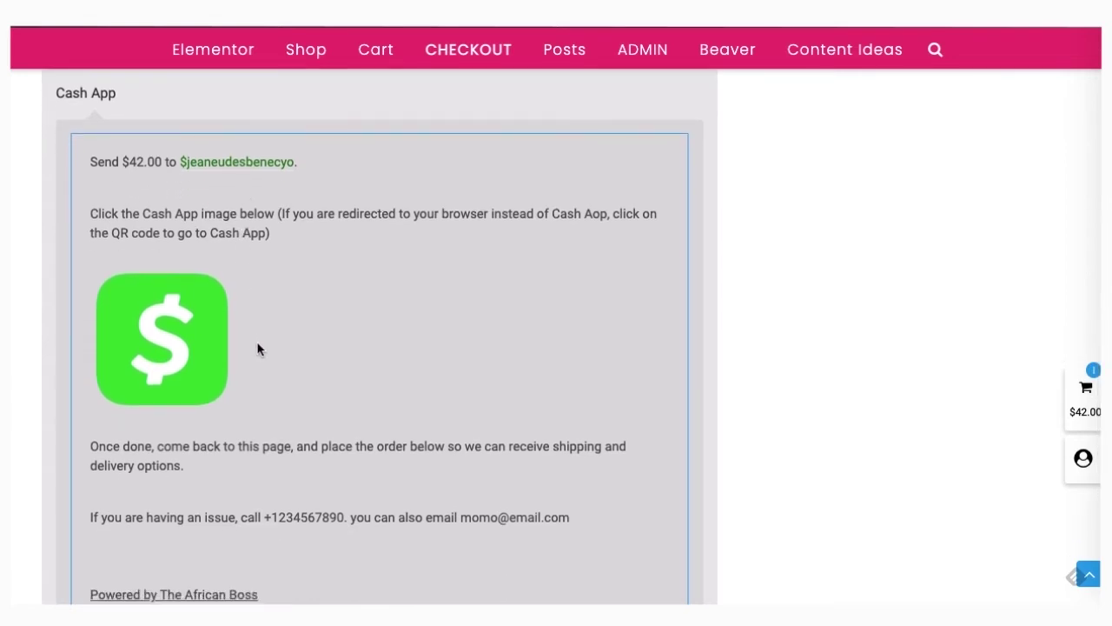
{"action": "scroll", "coordinate": [258, 347], "scroll_direction": "down", "scroll_amount": 1}
{"action": "scroll", "coordinate": [258, 350], "scroll_direction": "down", "scroll_amount": 1}
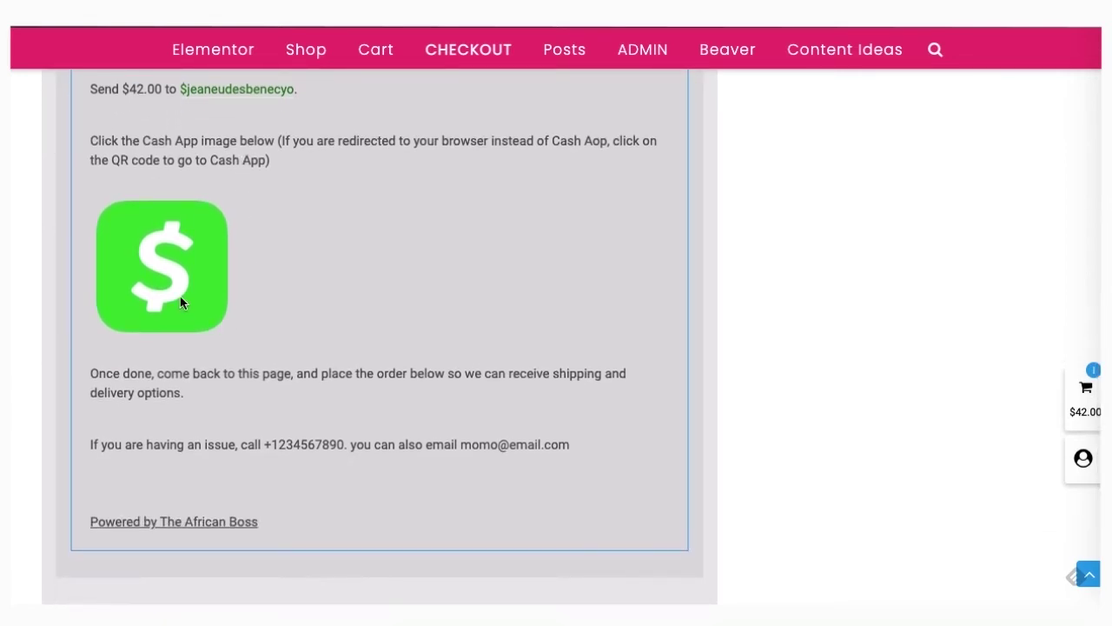
{"action": "scroll", "coordinate": [255, 400], "scroll_direction": "down", "scroll_amount": 1}
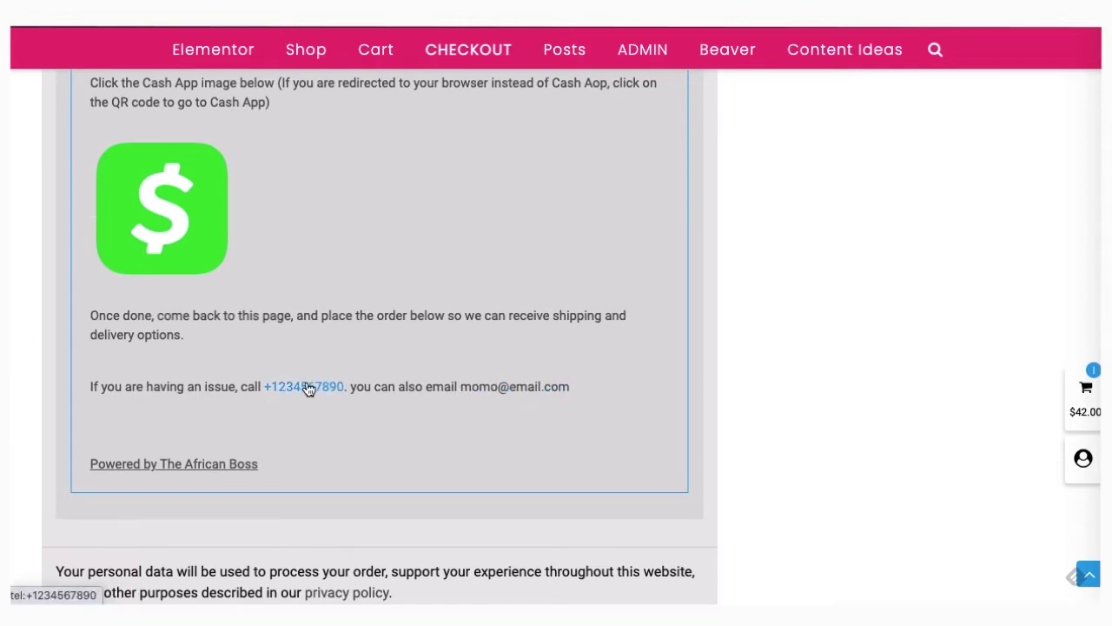
{"action": "scroll", "coordinate": [301, 392], "scroll_direction": "up", "scroll_amount": 2}
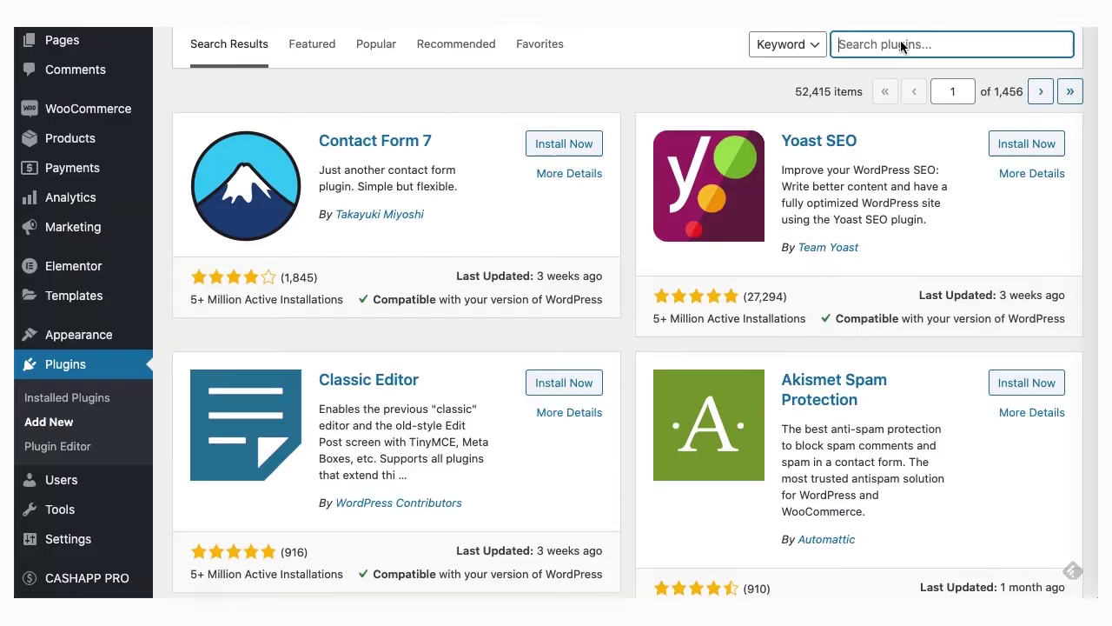
{"action": "type", "text": "casha"}
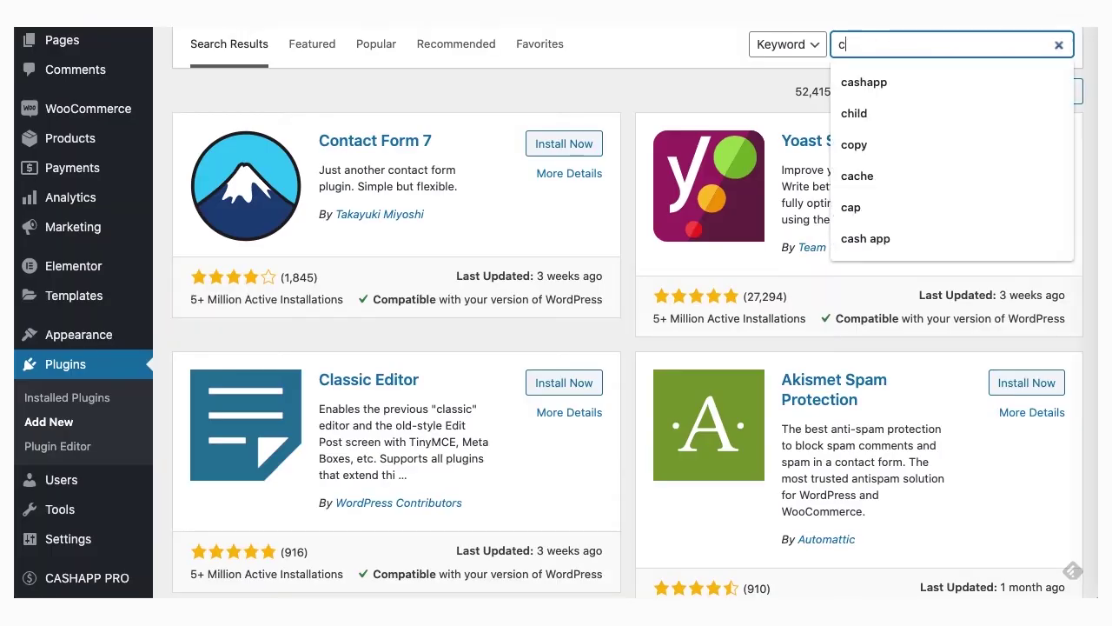
{"action": "type", "text": "pp"}
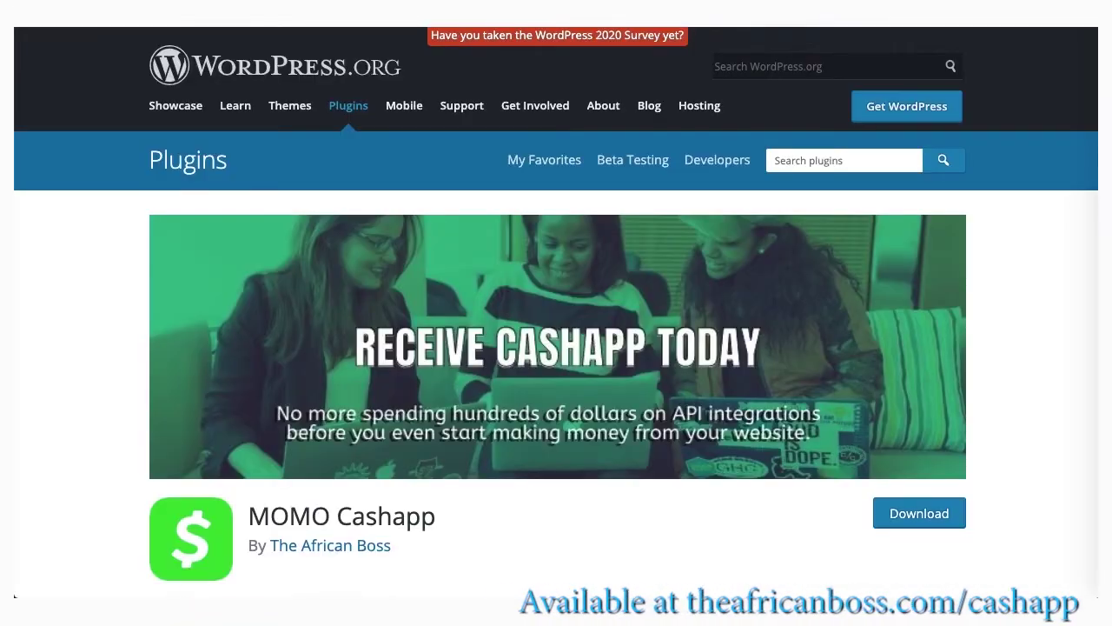
Step: Open the MOMO Cash App purchase details and start the $29 plugin checkout
{"action": "scroll", "coordinate": [1036, 429], "scroll_direction": "down", "scroll_amount": 7}
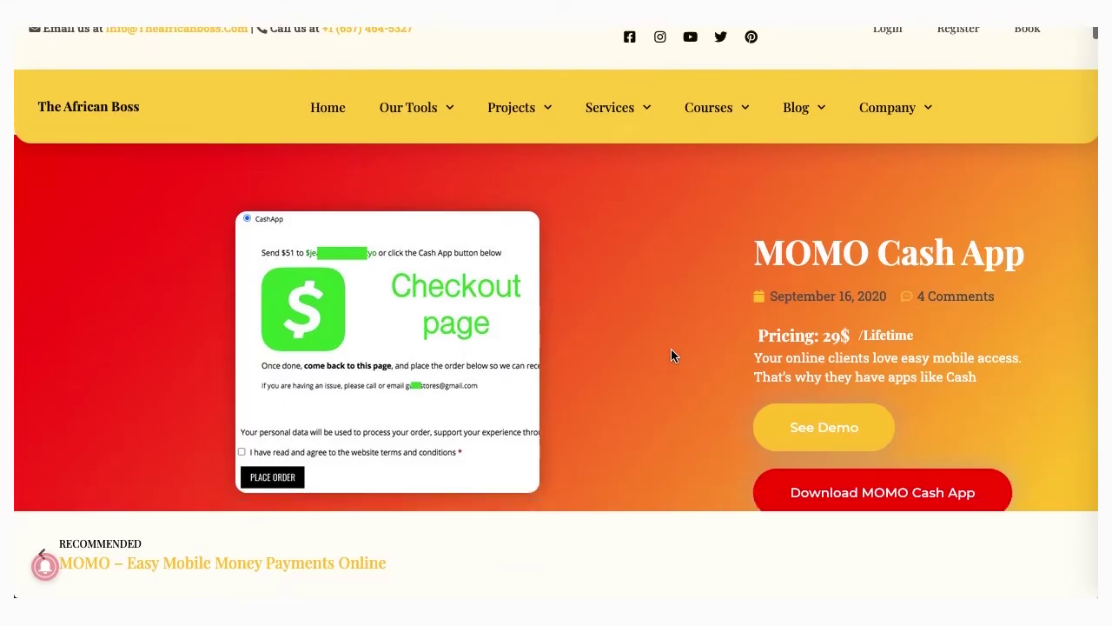
{"action": "scroll", "coordinate": [671, 348], "scroll_direction": "down", "scroll_amount": 1}
{"action": "left_click", "coordinate": [894, 442]}
{"action": "scroll", "coordinate": [605, 416], "scroll_direction": "down", "scroll_amount": 4}
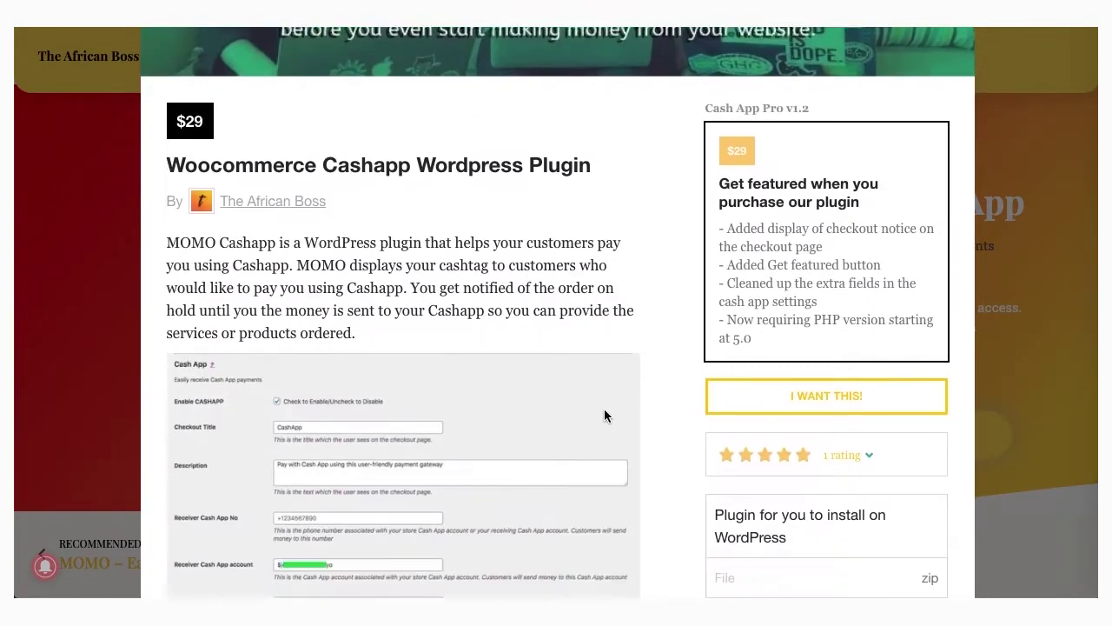
{"action": "left_click", "coordinate": [798, 483]}
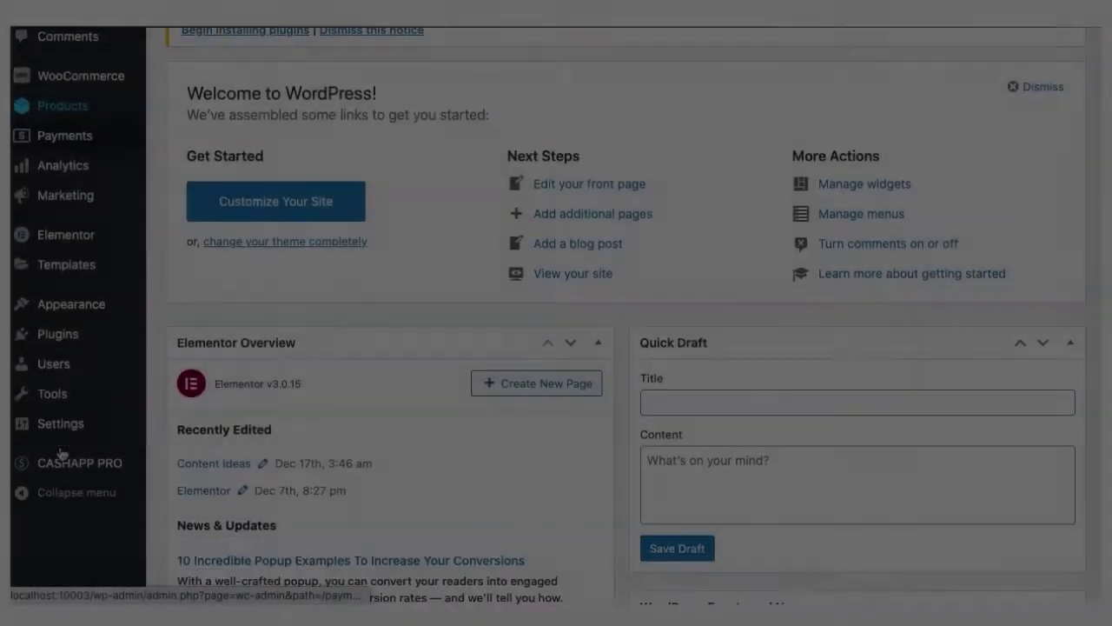
{"action": "scroll", "coordinate": [71, 412], "scroll_direction": "down", "scroll_amount": 1}
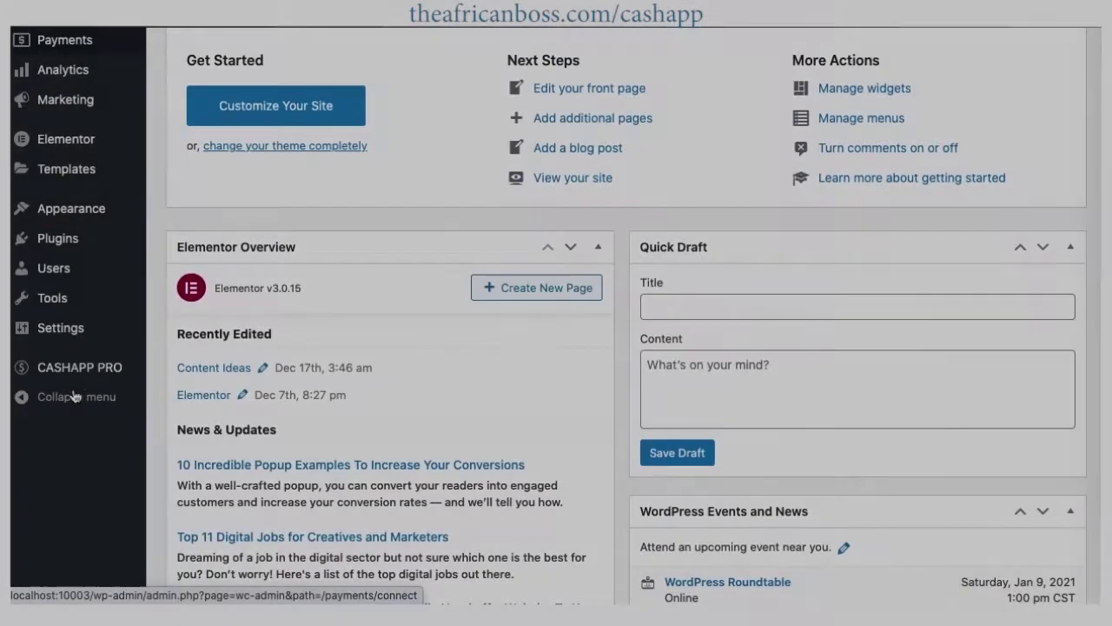
Step: Open the Cash App gateway settings and change the receiver phone number's last digit to 0
{"action": "left_click", "coordinate": [91, 552]}
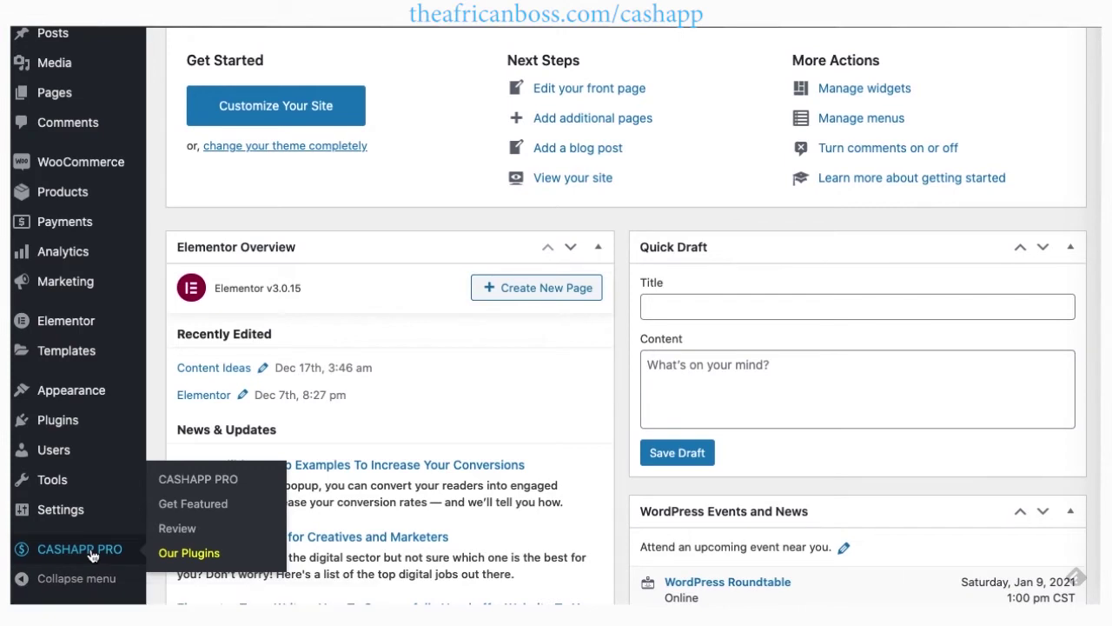
{"action": "scroll", "coordinate": [197, 523], "scroll_direction": "down", "scroll_amount": 5}
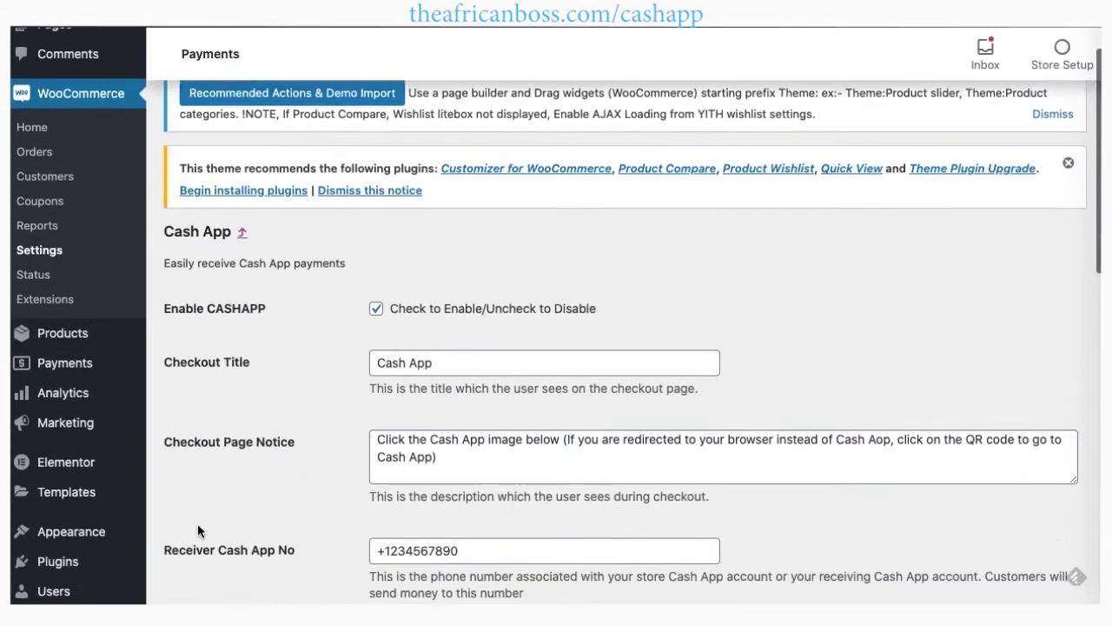
{"action": "scroll", "coordinate": [197, 523], "scroll_direction": "down", "scroll_amount": 1}
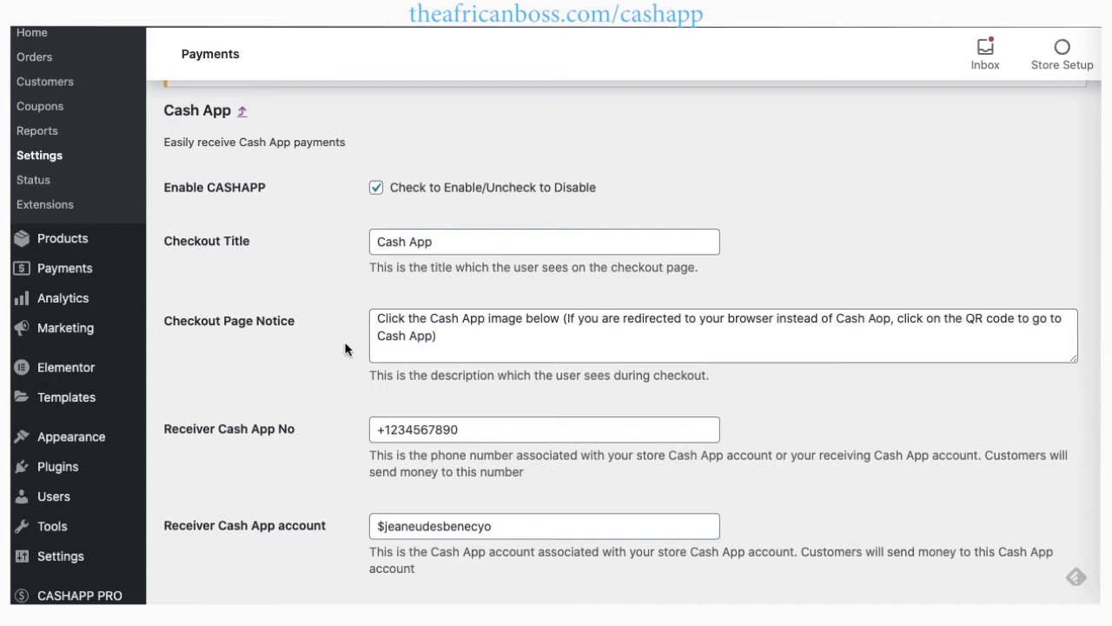
{"action": "scroll", "coordinate": [345, 348], "scroll_direction": "down", "scroll_amount": 2}
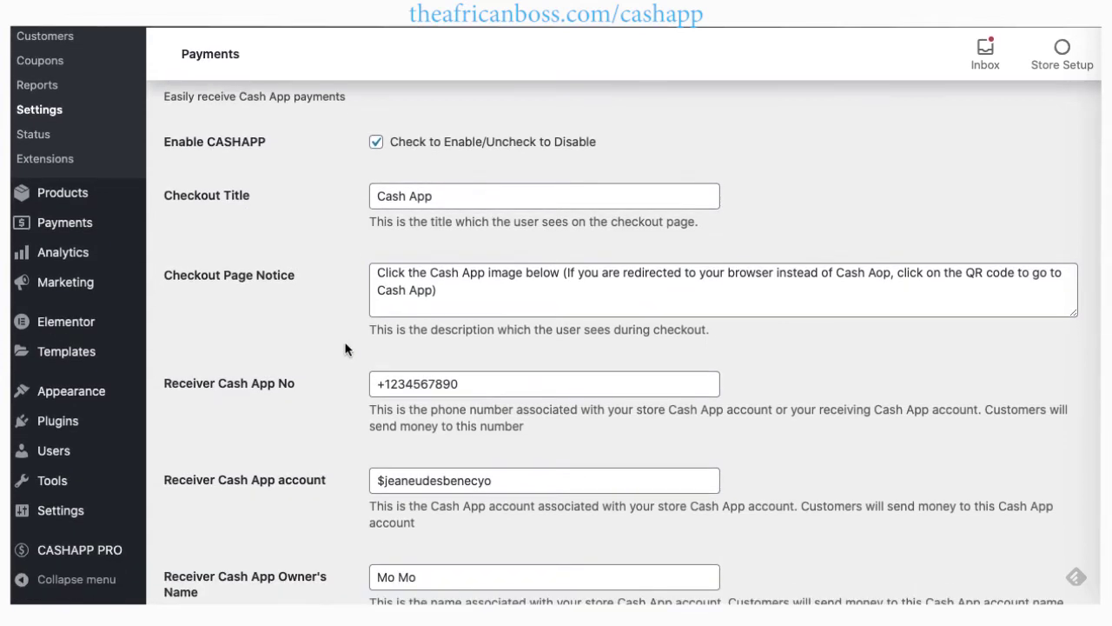
{"action": "scroll", "coordinate": [345, 348], "scroll_direction": "down", "scroll_amount": 1}
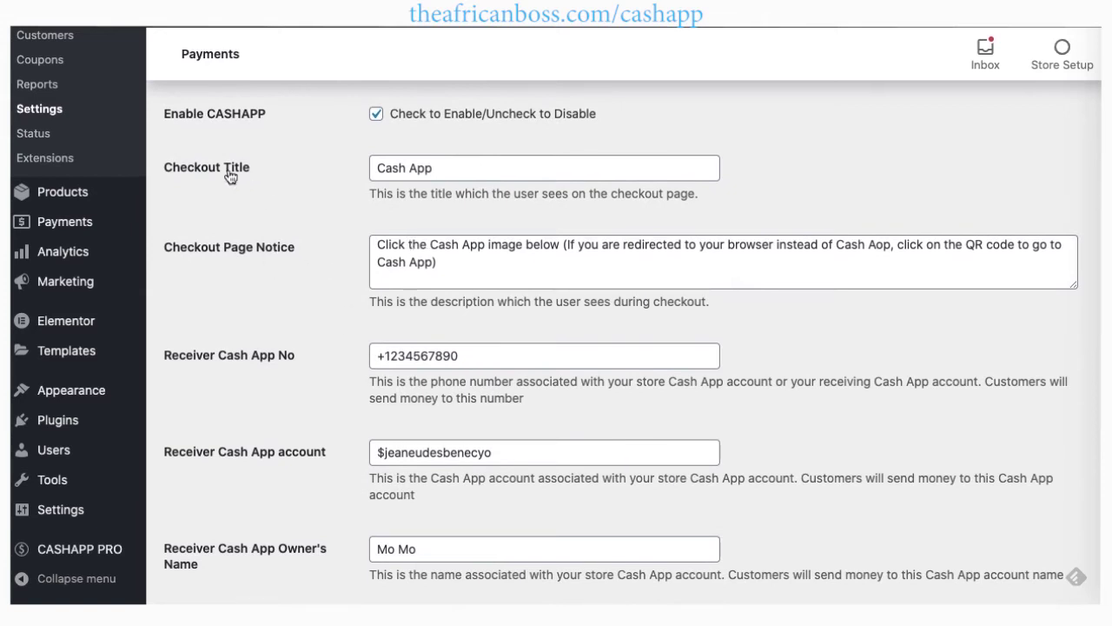
{"action": "scroll", "coordinate": [301, 353], "scroll_direction": "down", "scroll_amount": 4}
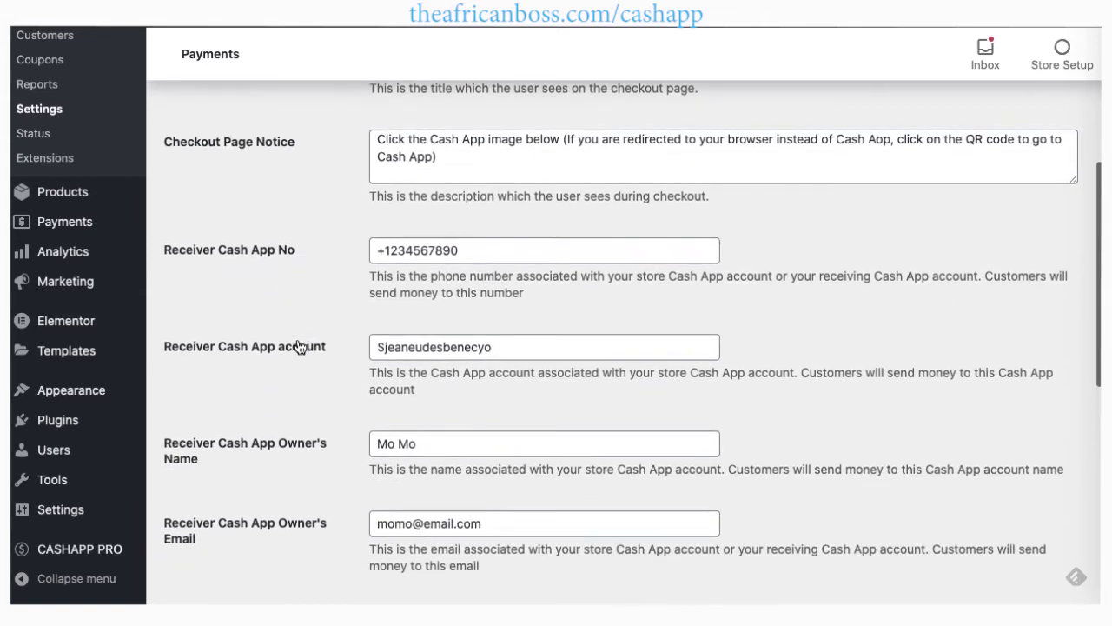
{"action": "double_click", "coordinate": [474, 259]}
{"action": "key", "text": "Right"}
{"action": "key", "text": "BackSpace"}
{"action": "type", "text": "0"}
Step: Check the receiver Cash App account name and review the remaining gateway settings
{"action": "scroll", "coordinate": [329, 323], "scroll_direction": "down", "scroll_amount": 3}
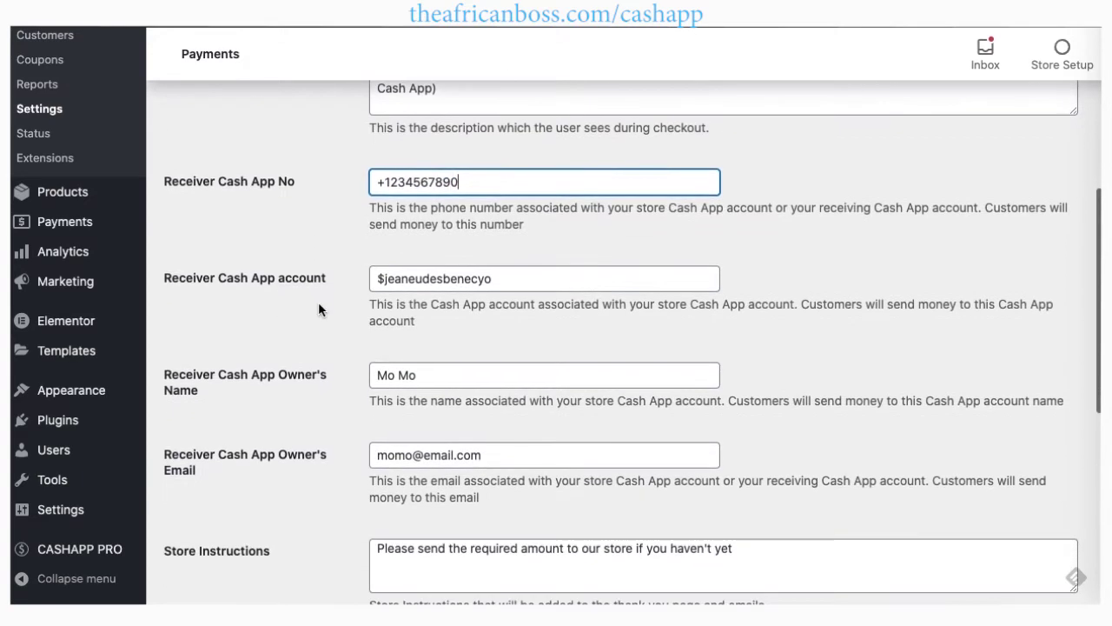
{"action": "double_click", "coordinate": [431, 279]}
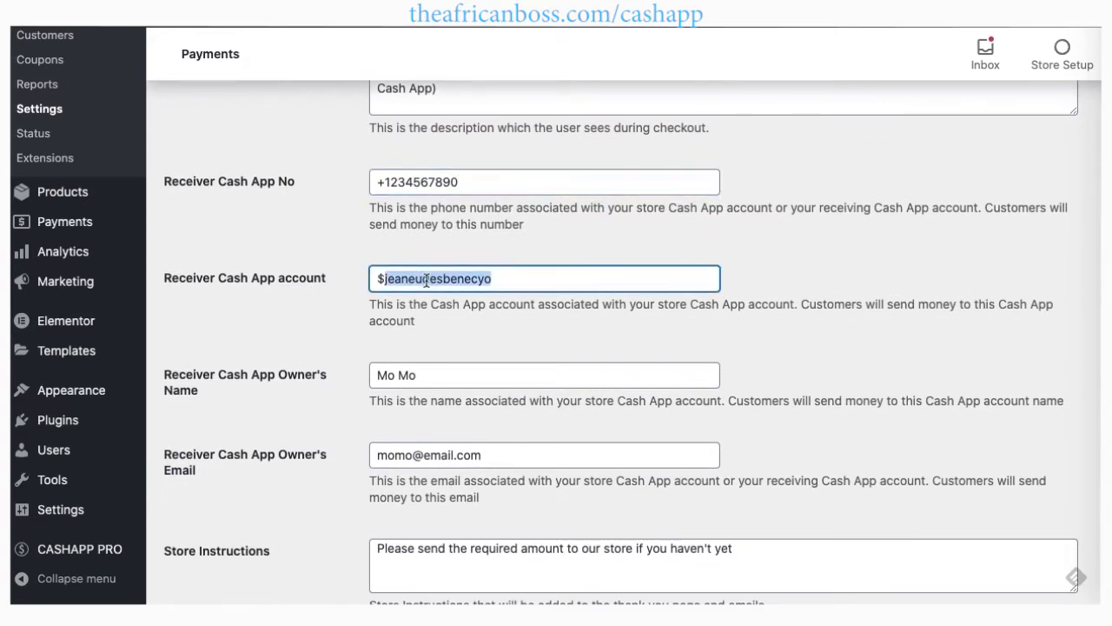
{"action": "left_click", "coordinate": [348, 291]}
{"action": "scroll", "coordinate": [347, 291], "scroll_direction": "down", "scroll_amount": 3}
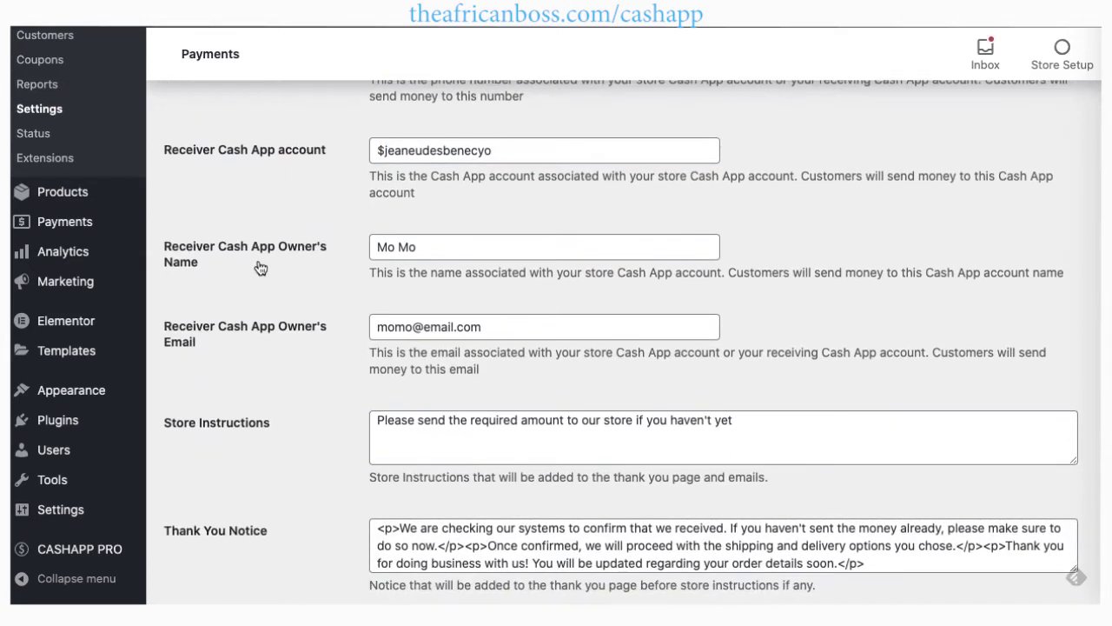
{"action": "scroll", "coordinate": [363, 352], "scroll_direction": "down", "scroll_amount": 1}
{"action": "scroll", "coordinate": [363, 352], "scroll_direction": "down", "scroll_amount": 1}
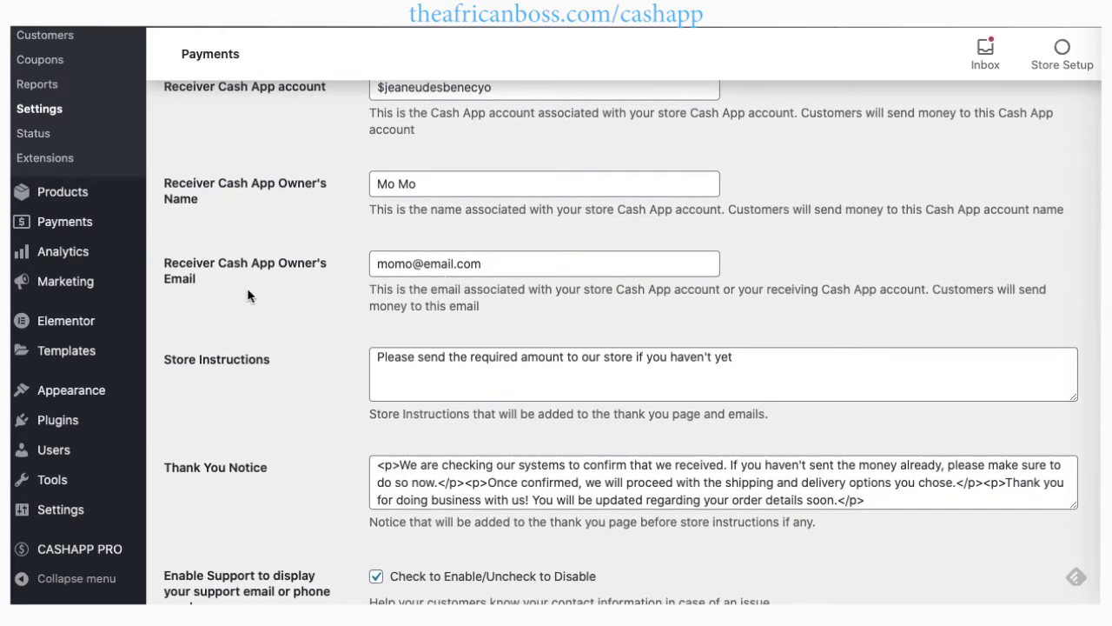
{"action": "scroll", "coordinate": [305, 402], "scroll_direction": "down", "scroll_amount": 2}
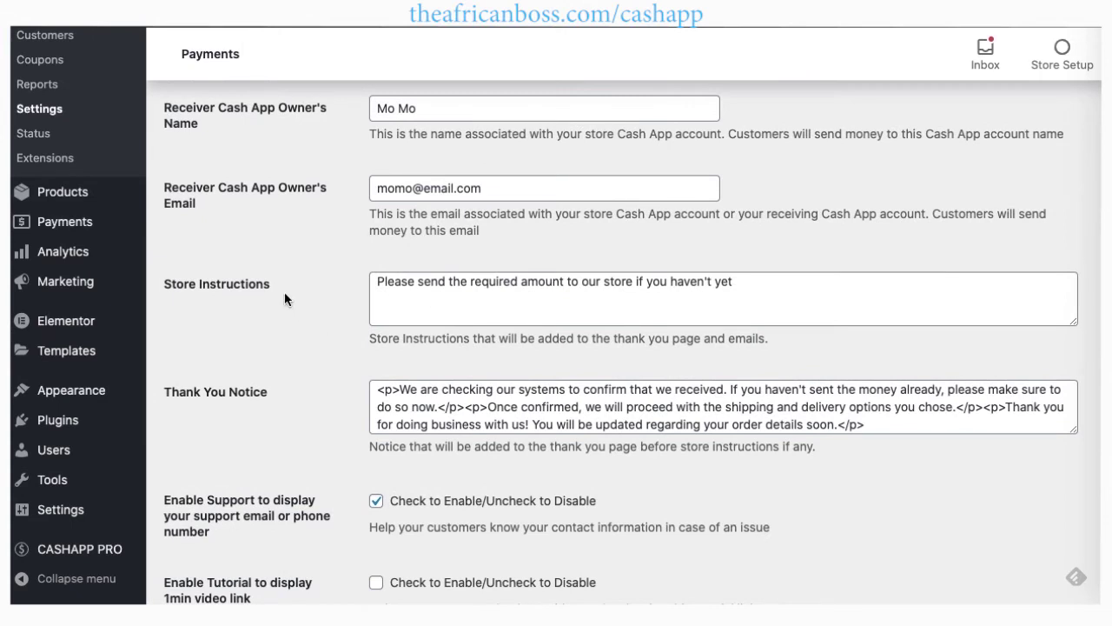
{"action": "scroll", "coordinate": [295, 335], "scroll_direction": "down", "scroll_amount": 2}
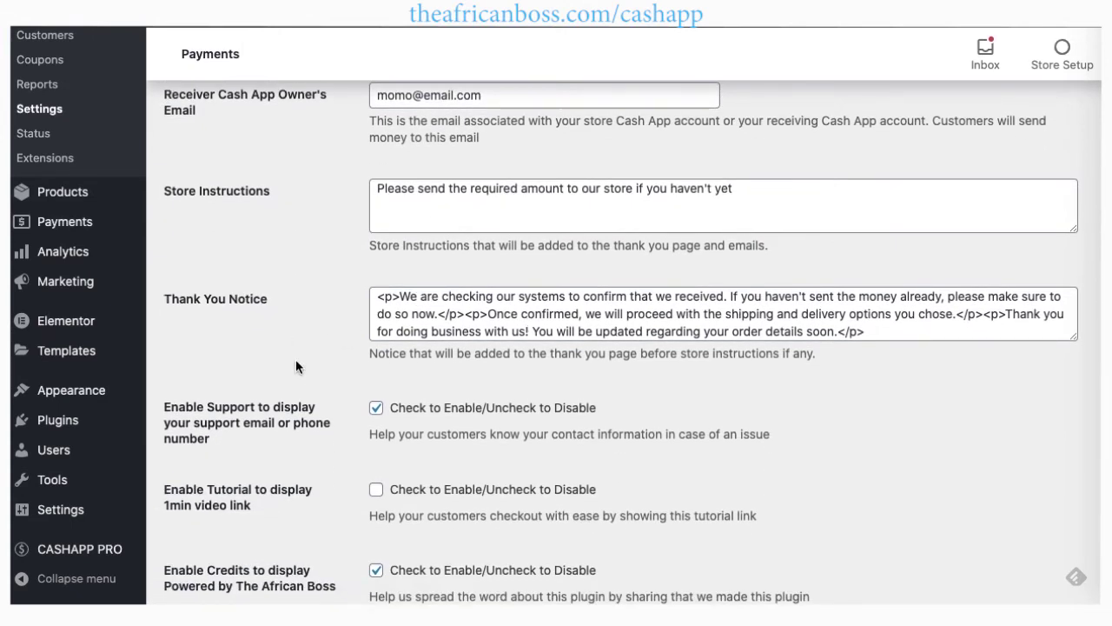
{"action": "scroll", "coordinate": [295, 365], "scroll_direction": "down", "scroll_amount": 3}
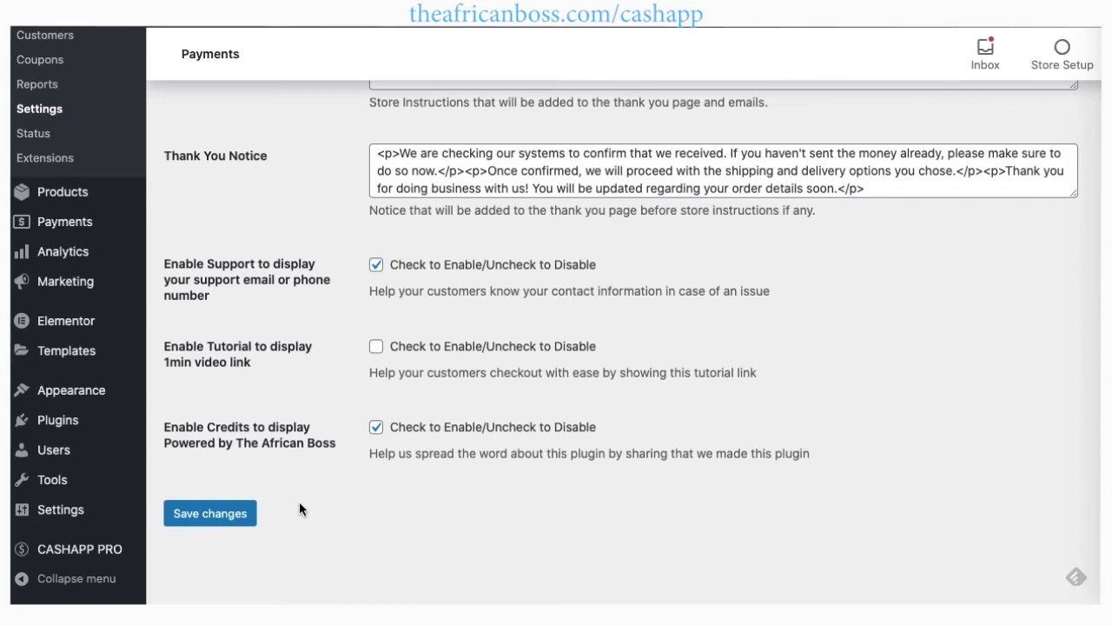
{"action": "scroll", "coordinate": [298, 509], "scroll_direction": "up", "scroll_amount": 5}
Step: Enable Cash App under WooCommerce Settings > Payments and save the changes
{"action": "left_click", "coordinate": [88, 192]}
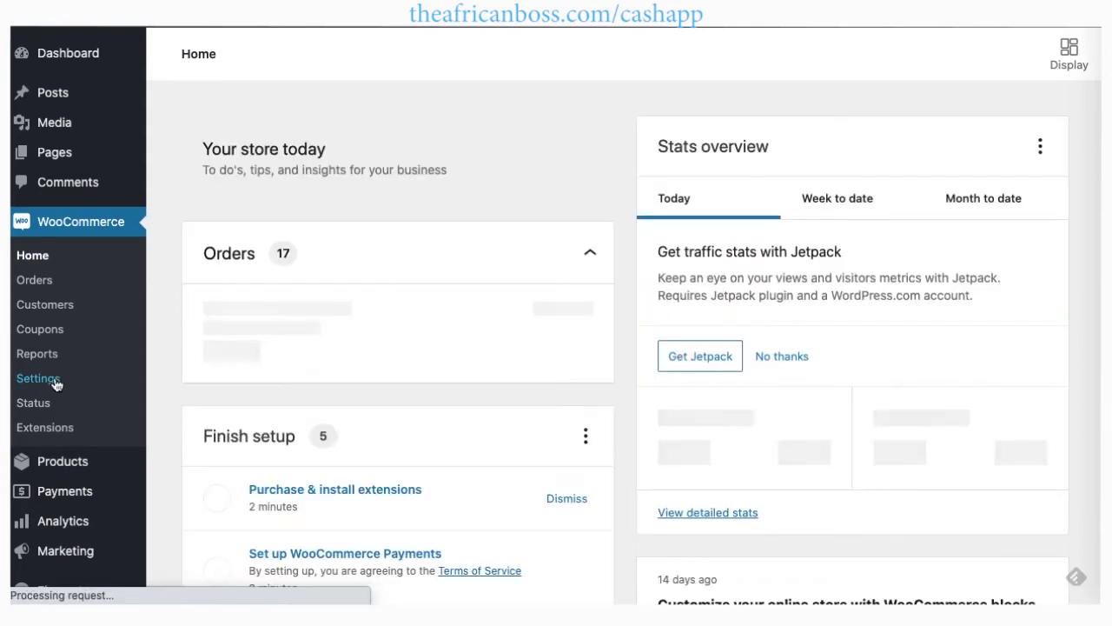
{"action": "left_click", "coordinate": [39, 378]}
{"action": "left_click", "coordinate": [436, 137]}
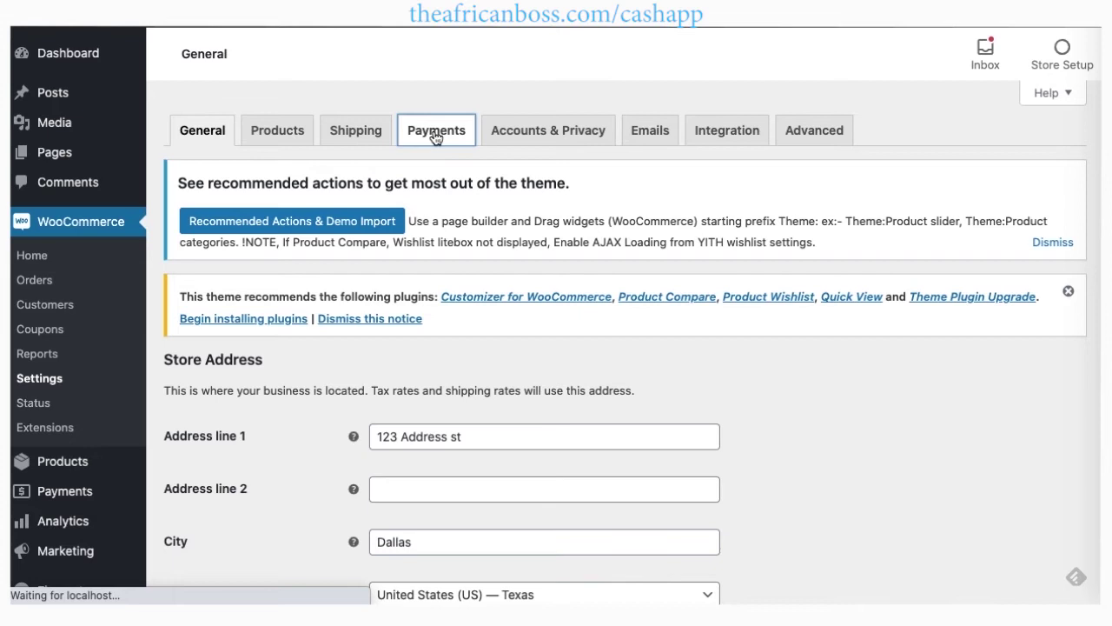
{"action": "scroll", "coordinate": [395, 377], "scroll_direction": "down", "scroll_amount": 5}
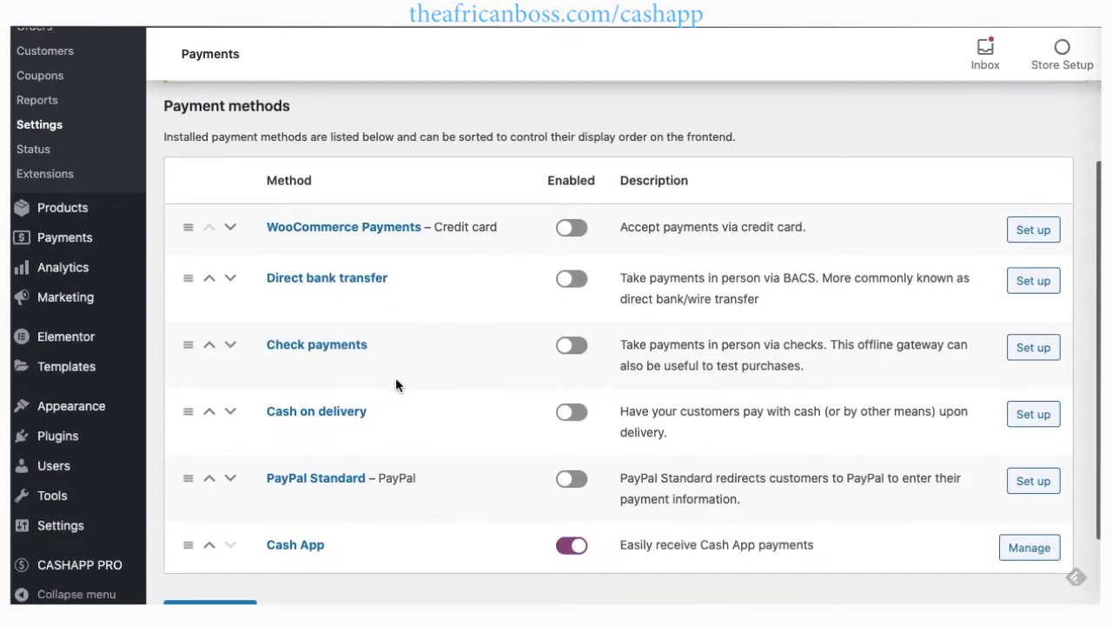
{"action": "scroll", "coordinate": [395, 385], "scroll_direction": "down", "scroll_amount": 2}
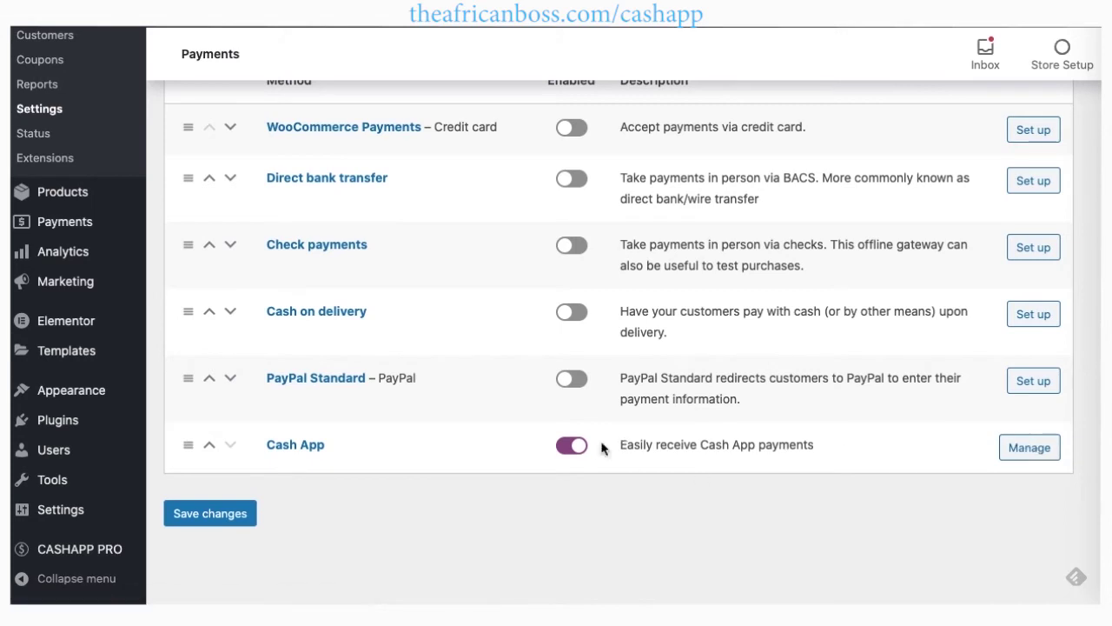
{"action": "left_click", "coordinate": [571, 446]}
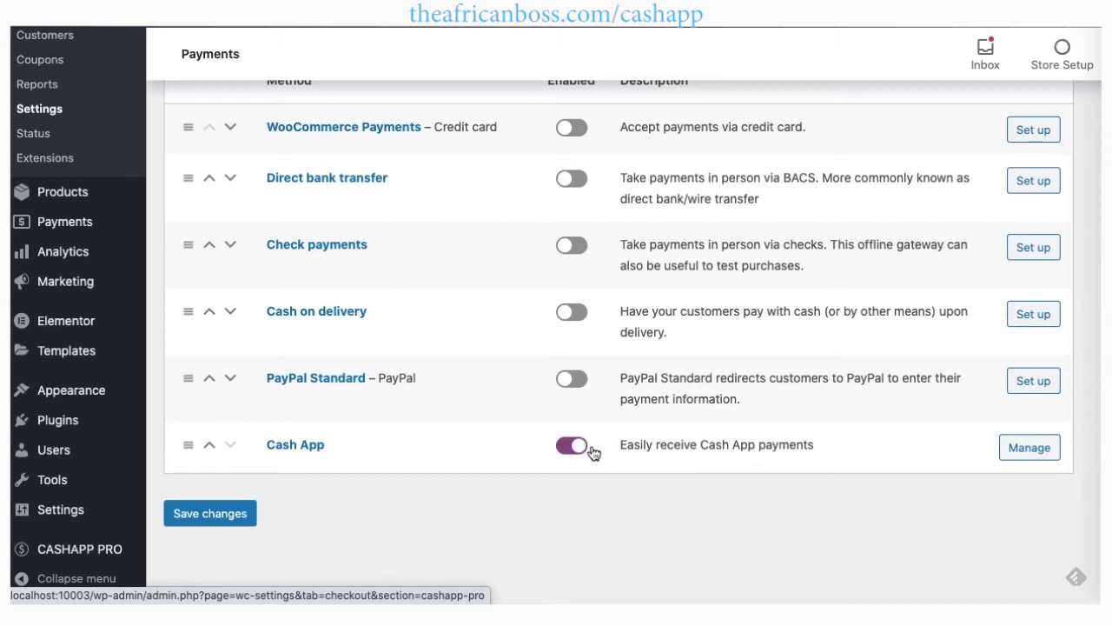
{"action": "left_click", "coordinate": [224, 518]}
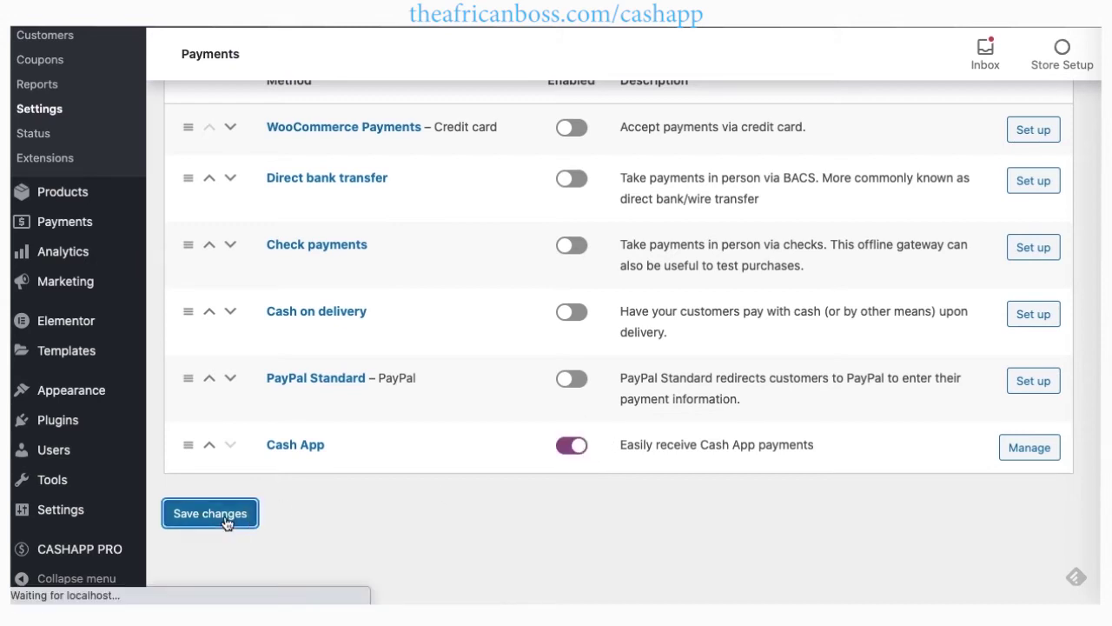
{"action": "scroll", "coordinate": [174, 321], "scroll_direction": "down", "scroll_amount": 4}
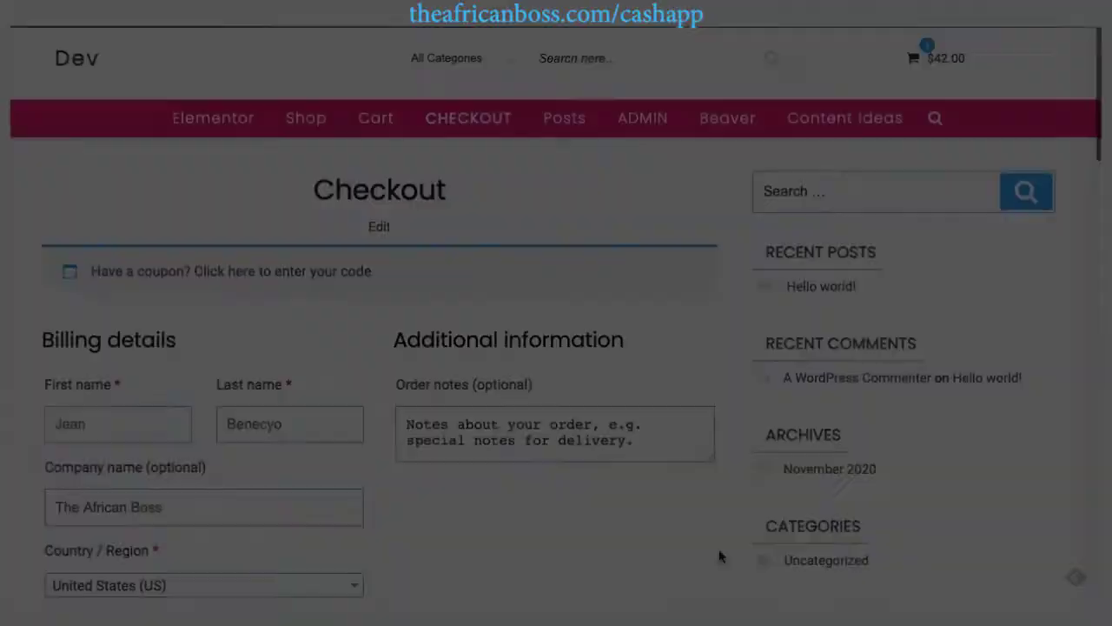
{"action": "scroll", "coordinate": [720, 556], "scroll_direction": "down", "scroll_amount": 3}
{"action": "scroll", "coordinate": [719, 556], "scroll_direction": "down", "scroll_amount": 5}
Step: Find the Cash App payment instructions for the $42.00 Hoodie order on the checkout
{"action": "scroll", "coordinate": [719, 556], "scroll_direction": "down", "scroll_amount": 5}
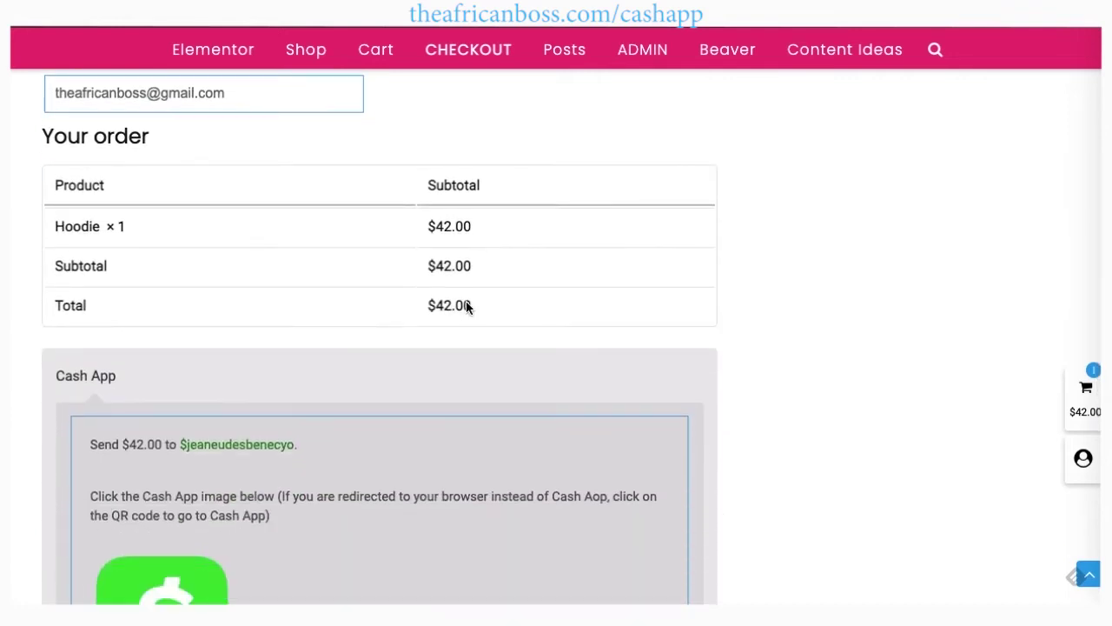
{"action": "scroll", "coordinate": [480, 313], "scroll_direction": "down", "scroll_amount": 3}
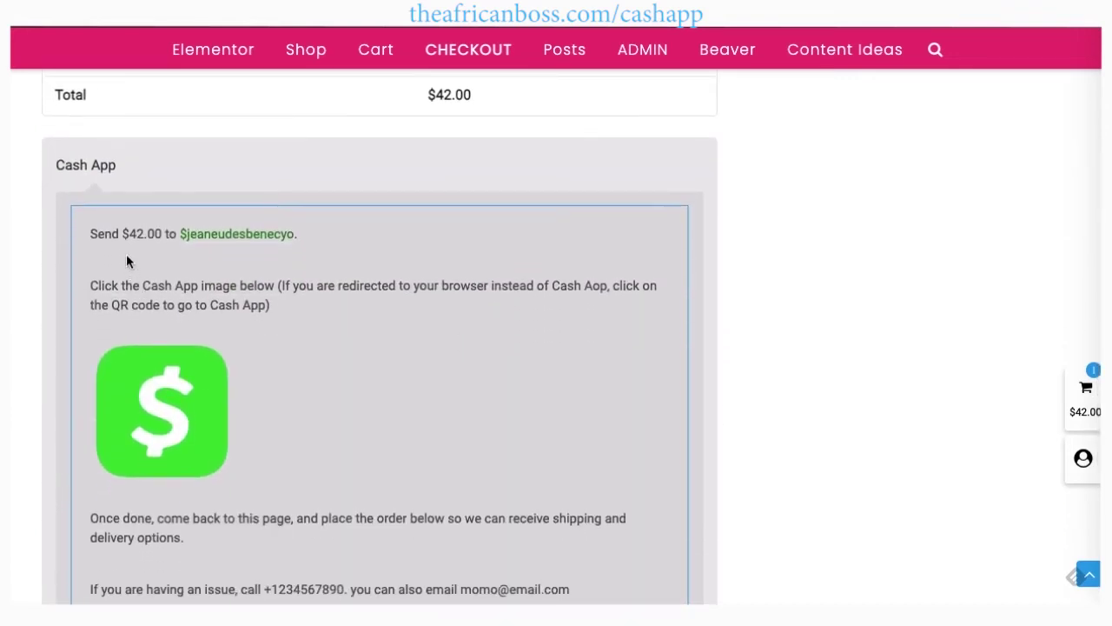
{"action": "scroll", "coordinate": [233, 240], "scroll_direction": "down", "scroll_amount": 3}
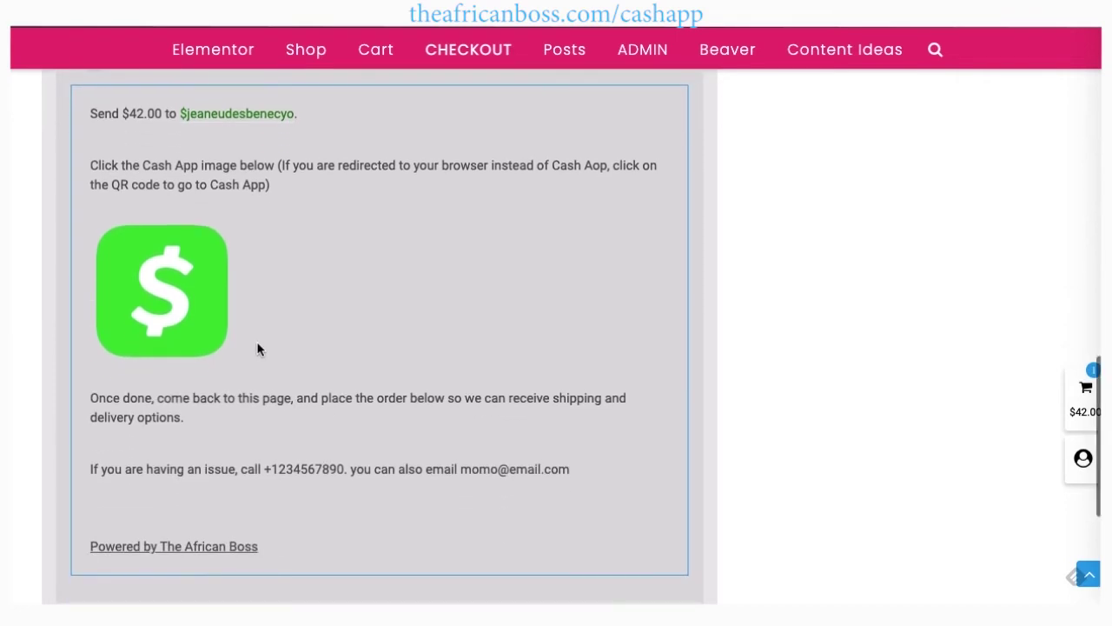
{"action": "scroll", "coordinate": [257, 349], "scroll_direction": "down", "scroll_amount": 1}
{"action": "scroll", "coordinate": [255, 392], "scroll_direction": "down", "scroll_amount": 2}
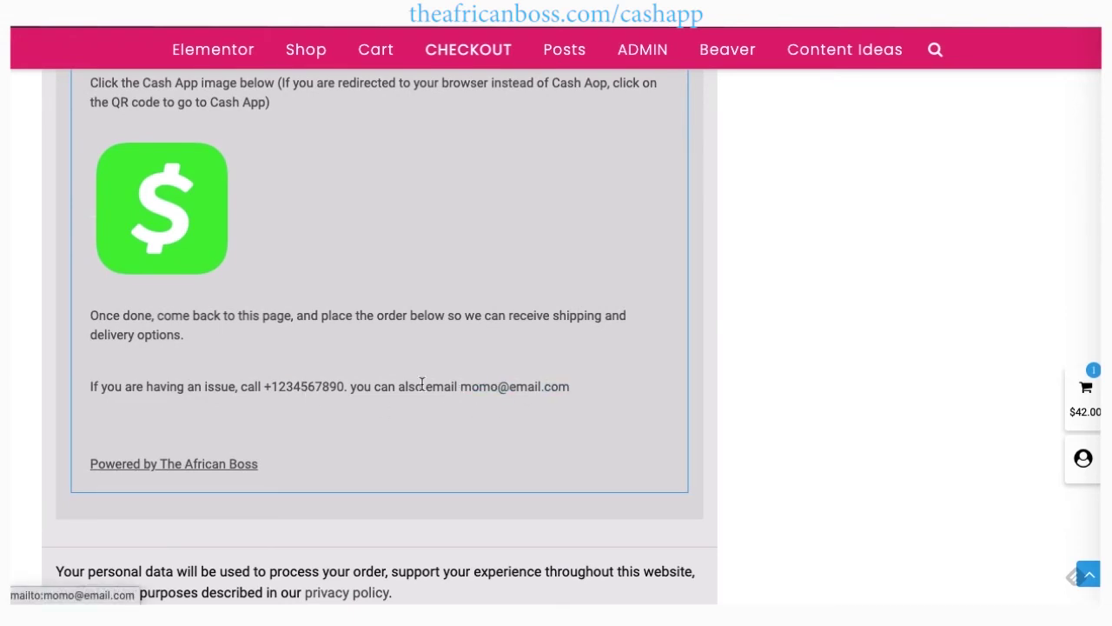
{"action": "scroll", "coordinate": [295, 394], "scroll_direction": "up", "scroll_amount": 4}
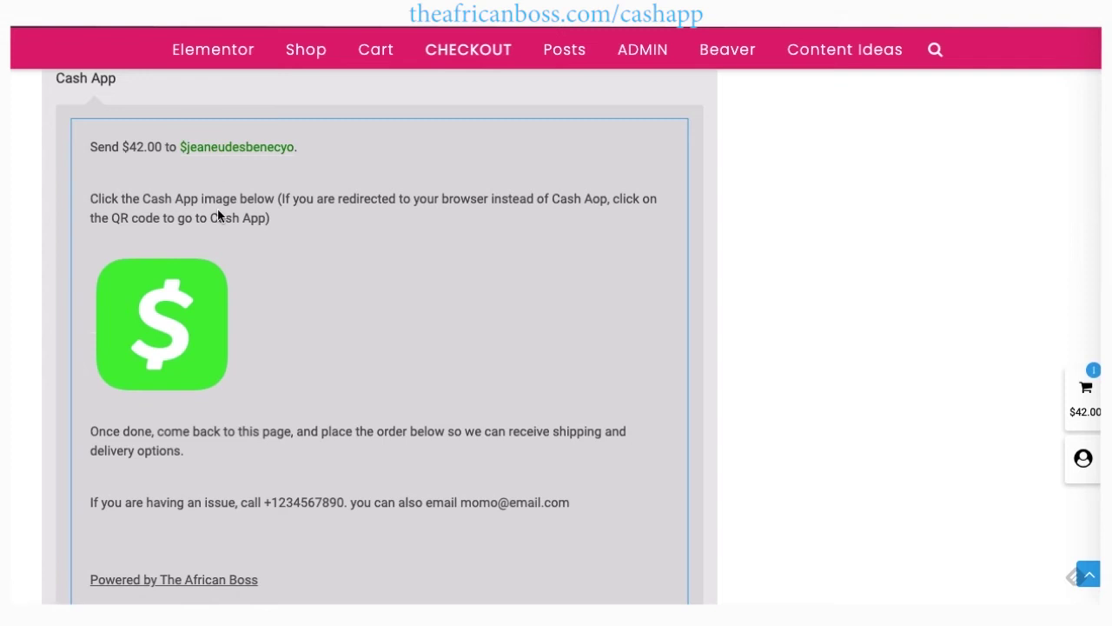
Step: View the store's Cash App payment page, return, and follow the recipient's cashtag link
{"action": "left_click", "coordinate": [152, 336]}
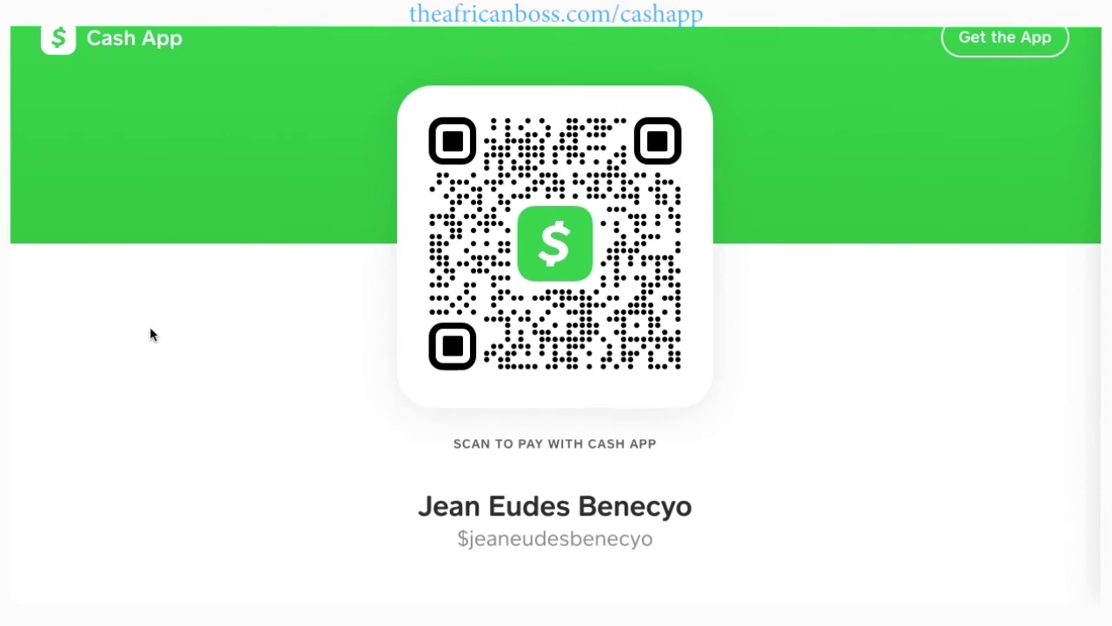
{"action": "key", "text": "alt+Left"}
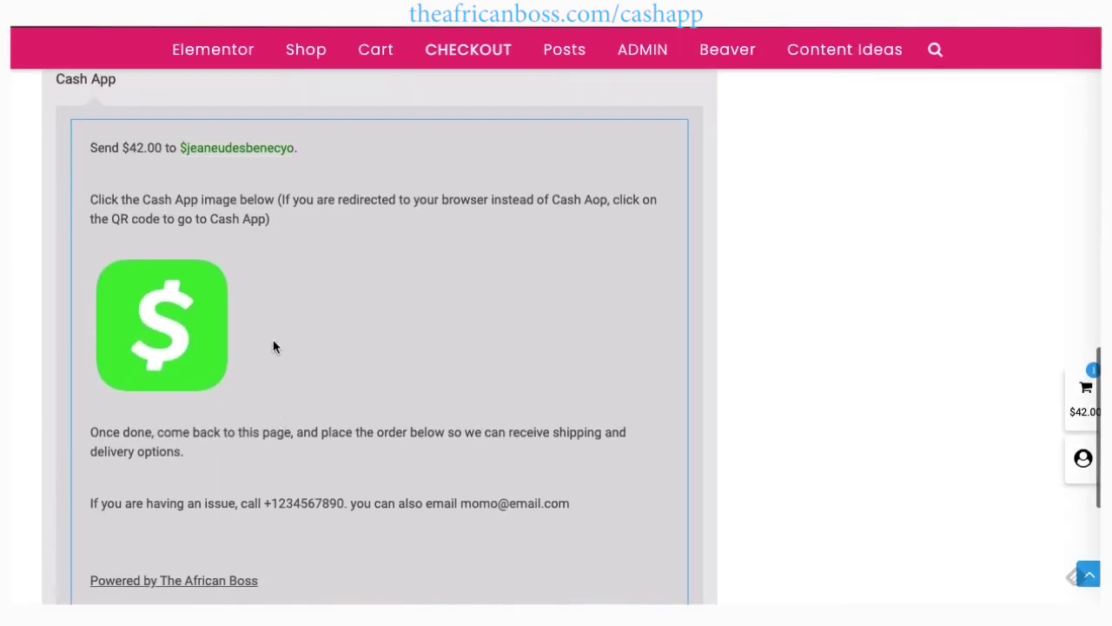
{"action": "left_click", "coordinate": [248, 150]}
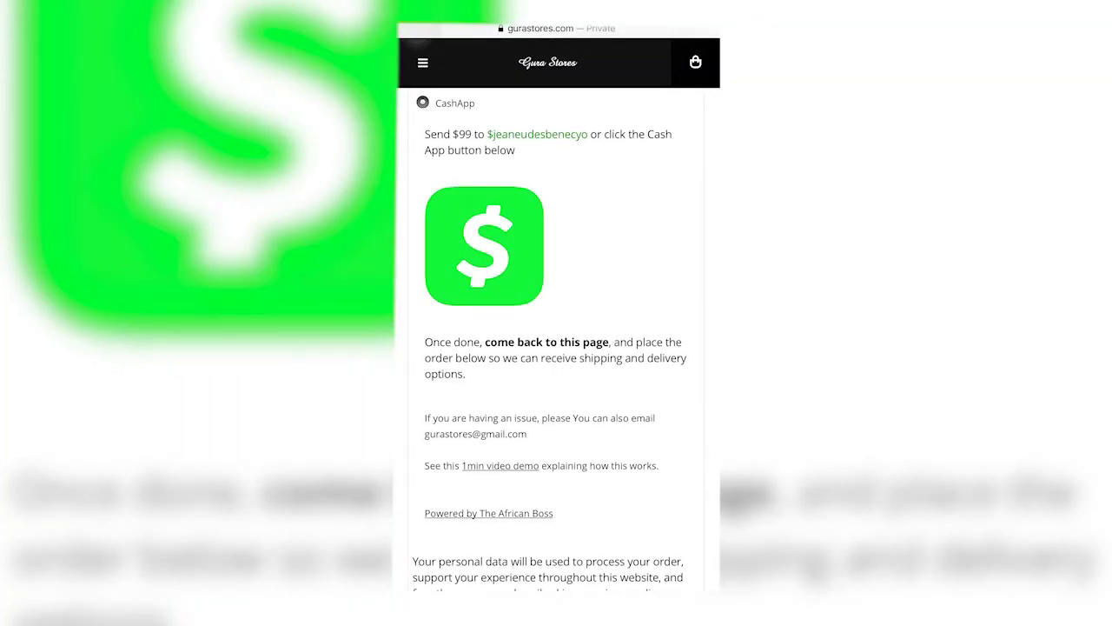
Step: Open the $99 payment in Cash App and add the note 'checkout on gurastores.com'
{"action": "left_click", "coordinate": [483, 246]}
{"action": "left_click", "coordinate": [669, 322]}
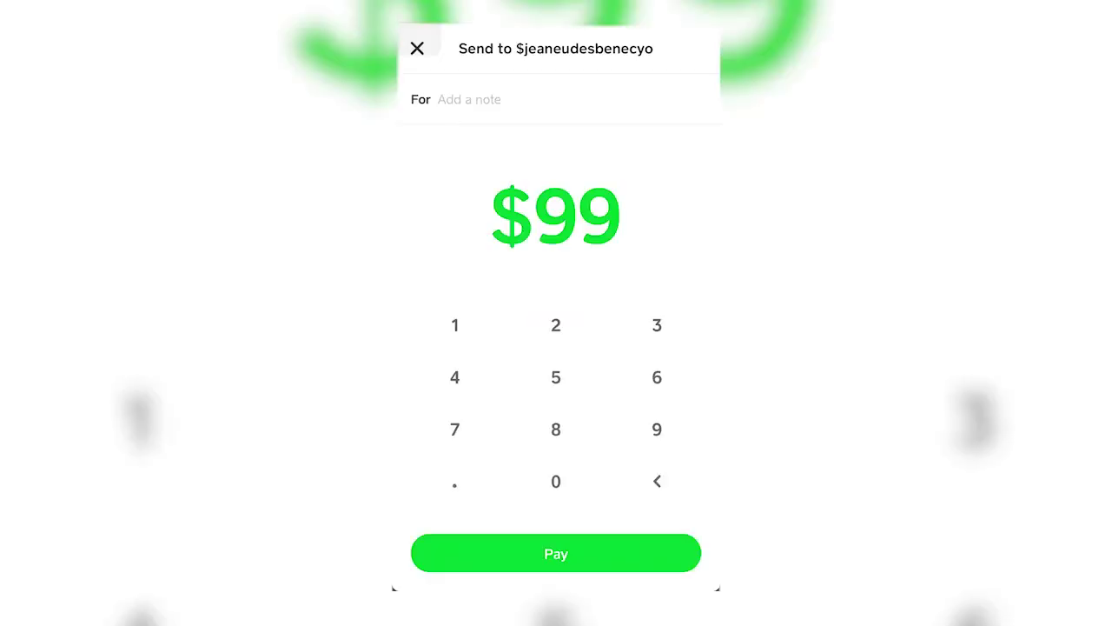
{"action": "left_click", "coordinate": [470, 99]}
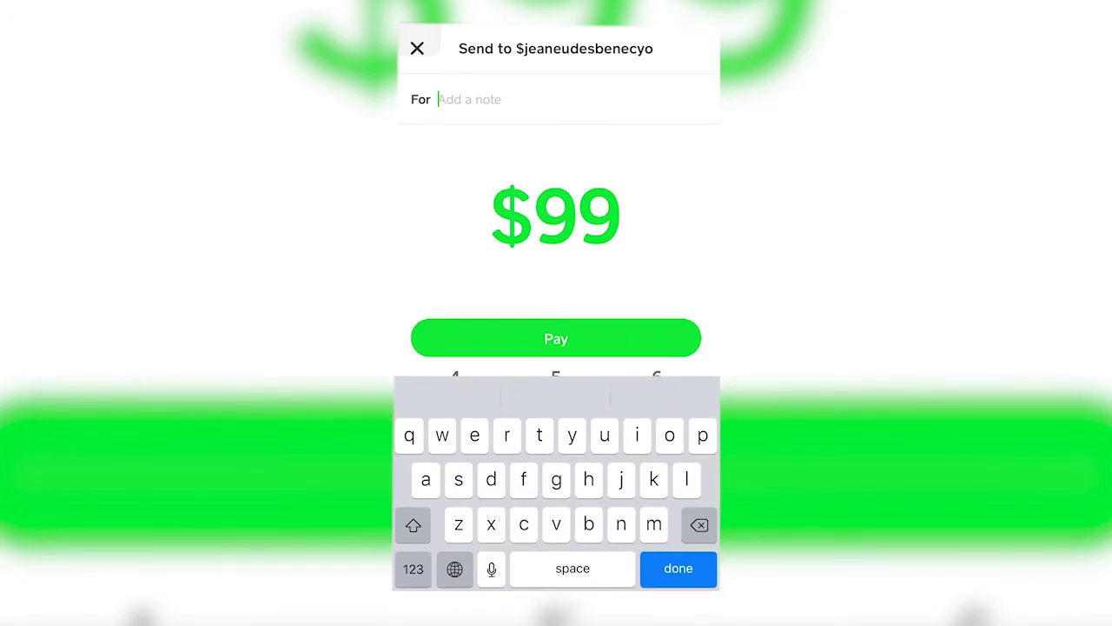
{"action": "type", "text": "chec"}
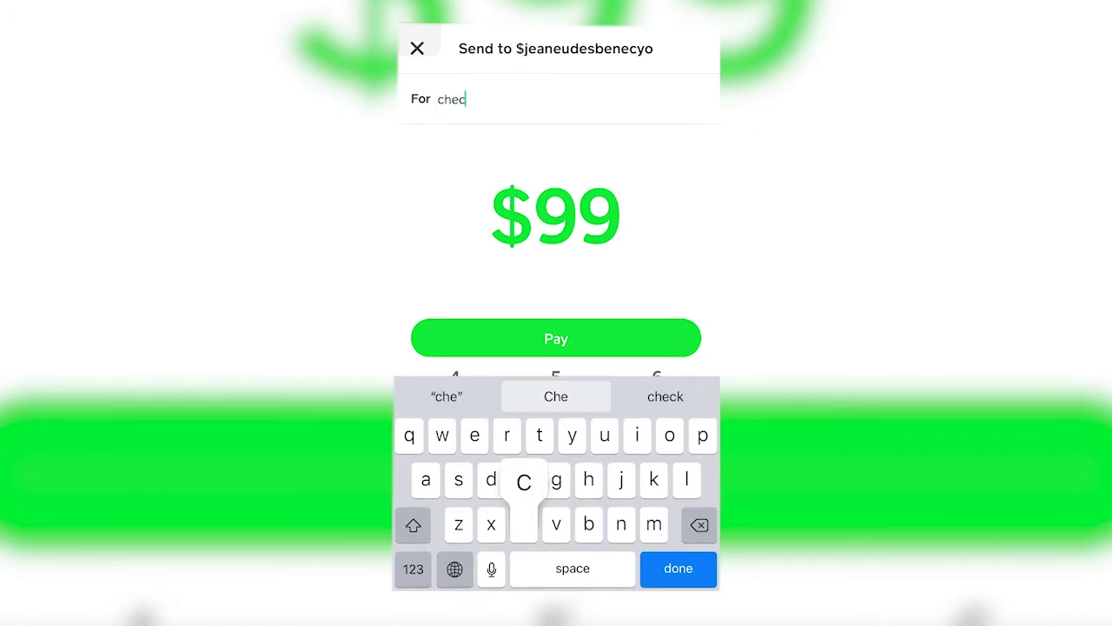
{"action": "type", "text": "kout o"}
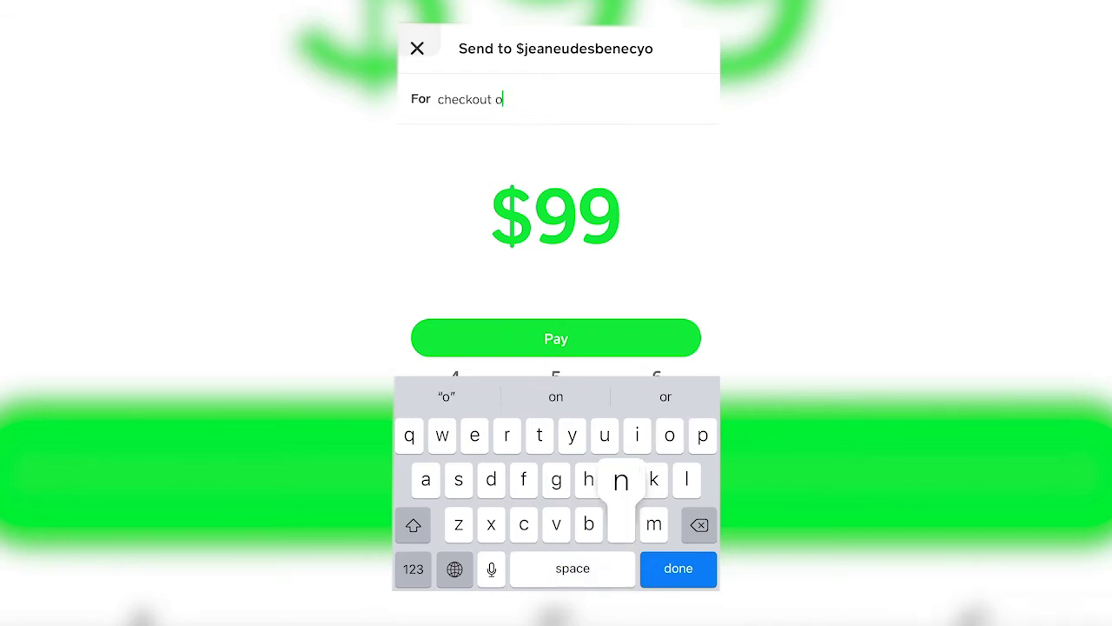
{"action": "type", "text": "n gurastores.com"}
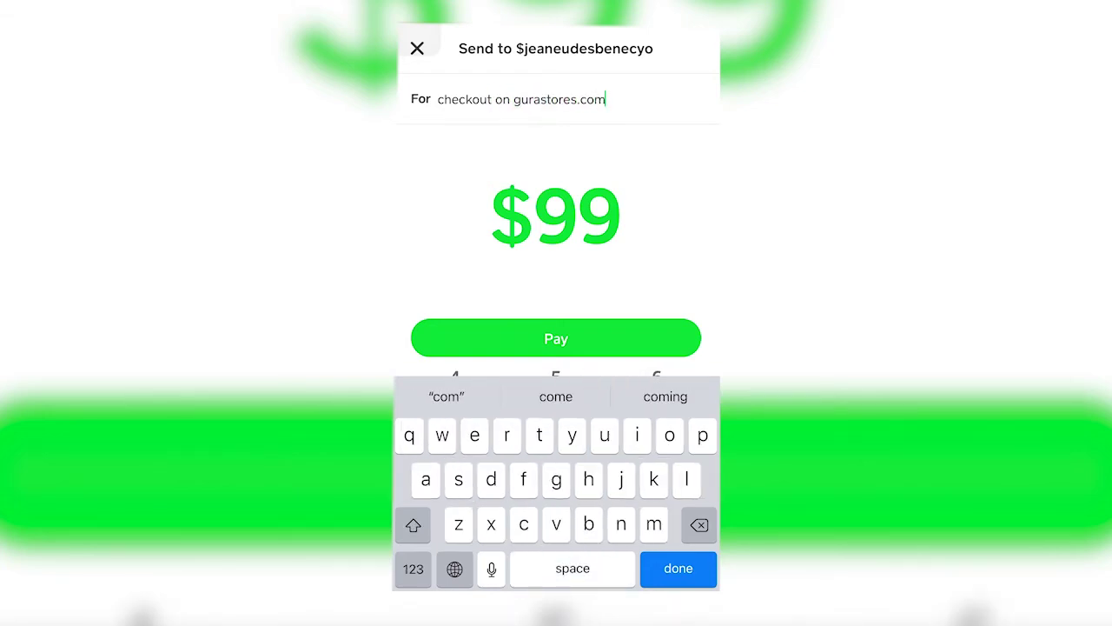
{"action": "key", "text": "Return"}
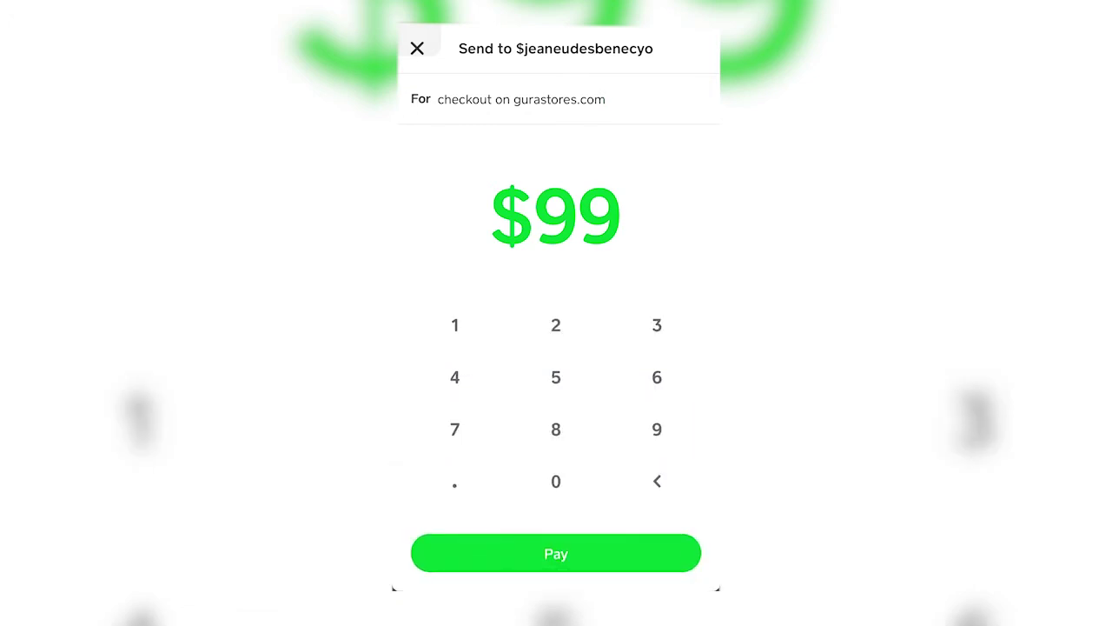
Step: Send the $99 Cash App payment and place the $42.00 order with Cash App
{"action": "left_click", "coordinate": [556, 553]}
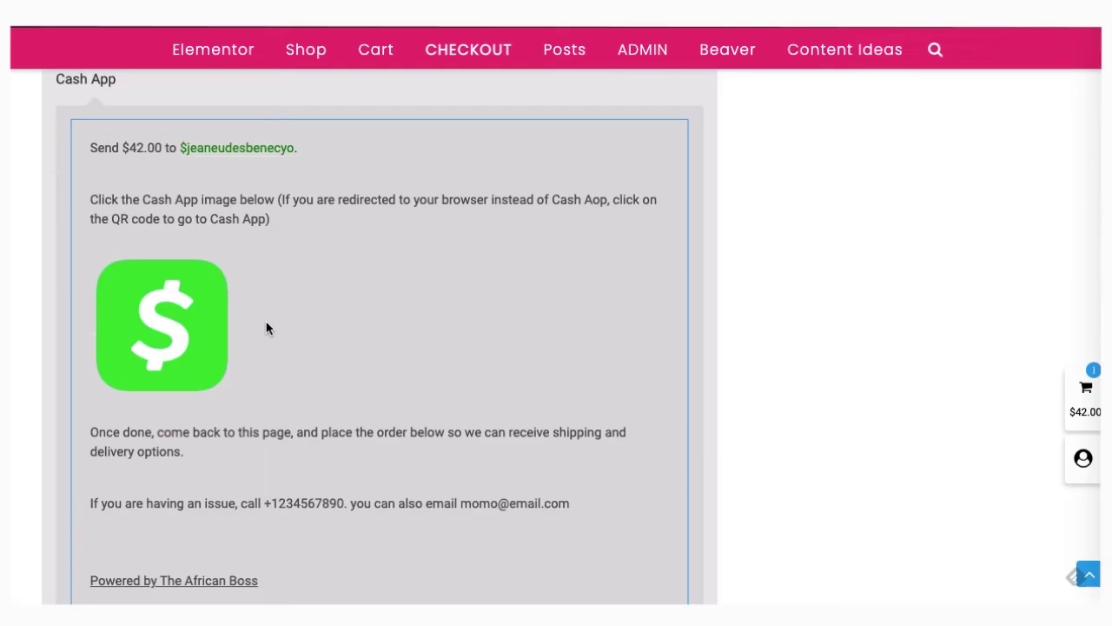
{"action": "scroll", "coordinate": [268, 328], "scroll_direction": "down", "scroll_amount": 3}
{"action": "scroll", "coordinate": [266, 328], "scroll_direction": "down", "scroll_amount": 3}
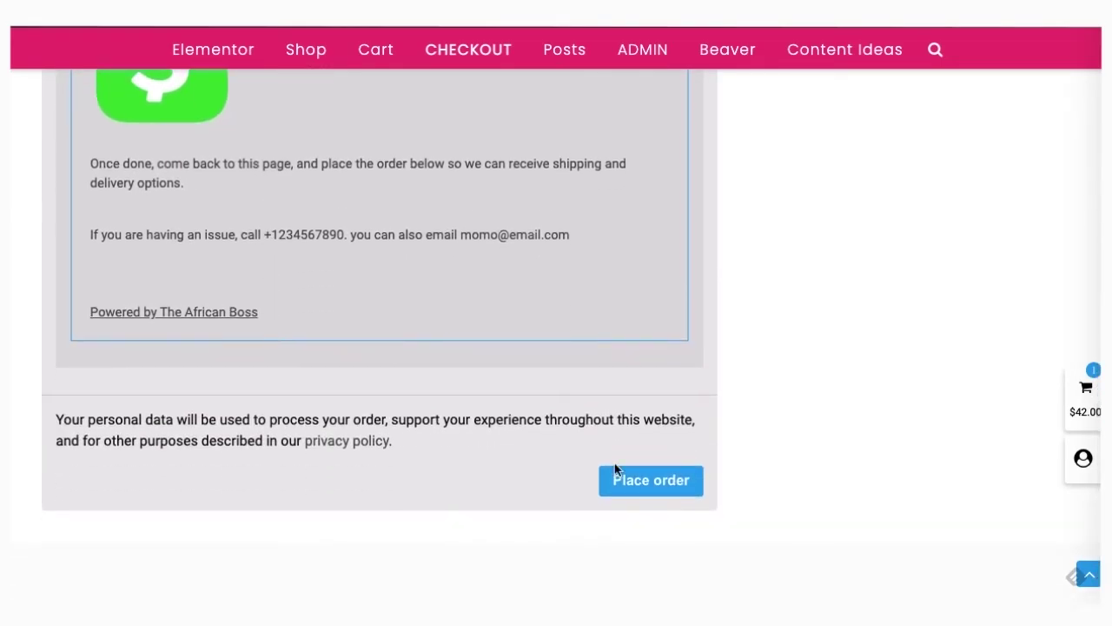
{"action": "left_click", "coordinate": [652, 483]}
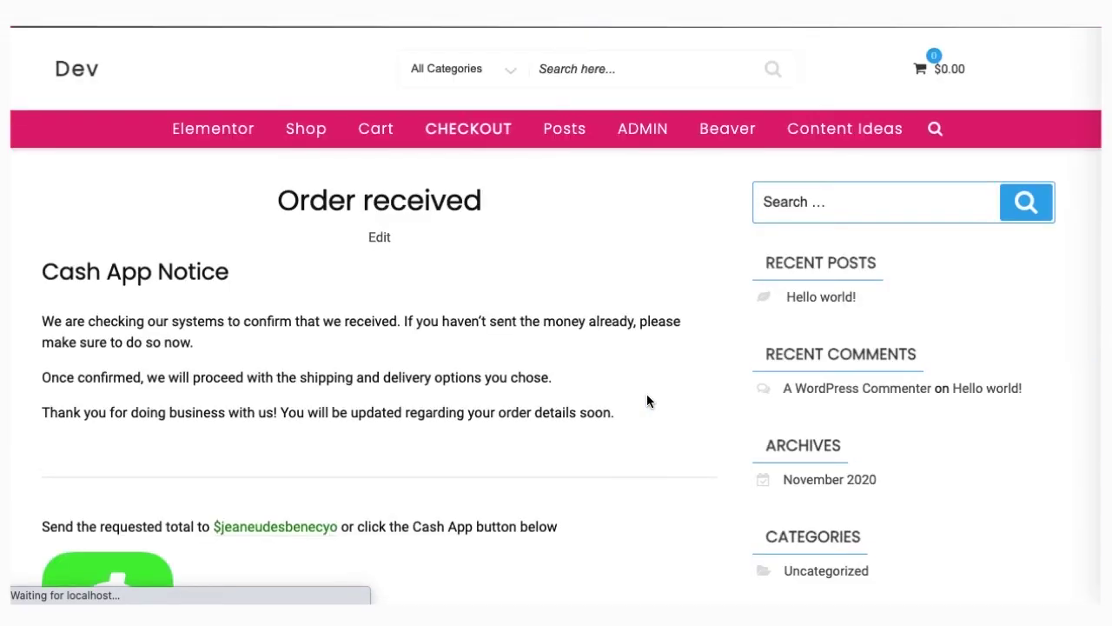
{"action": "scroll", "coordinate": [484, 480], "scroll_direction": "down", "scroll_amount": 2}
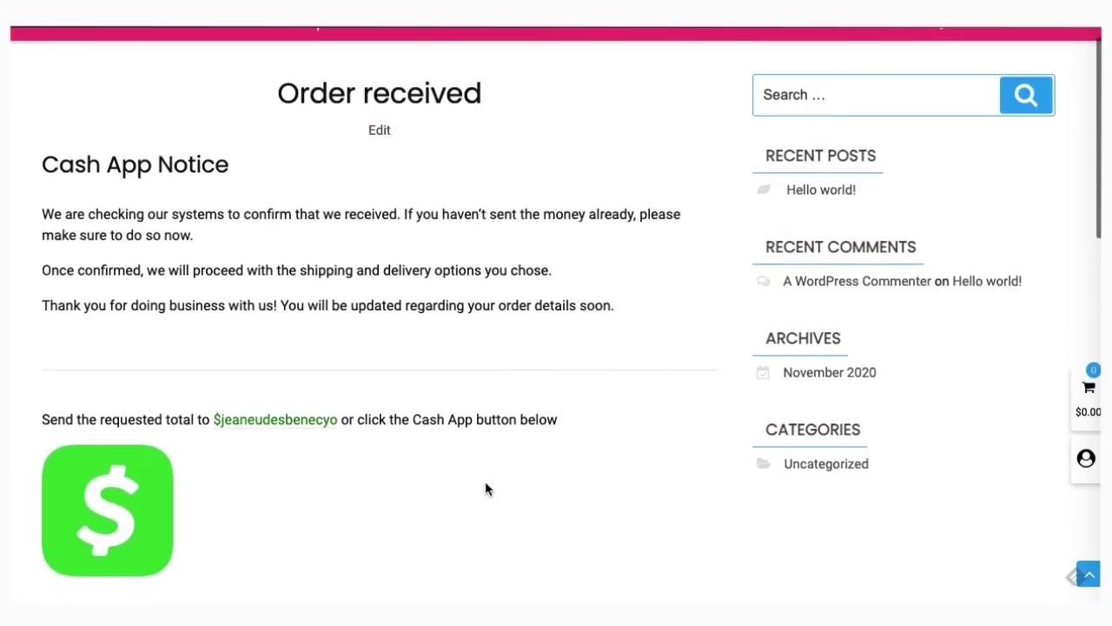
{"action": "scroll", "coordinate": [165, 231], "scroll_direction": "up", "scroll_amount": 1}
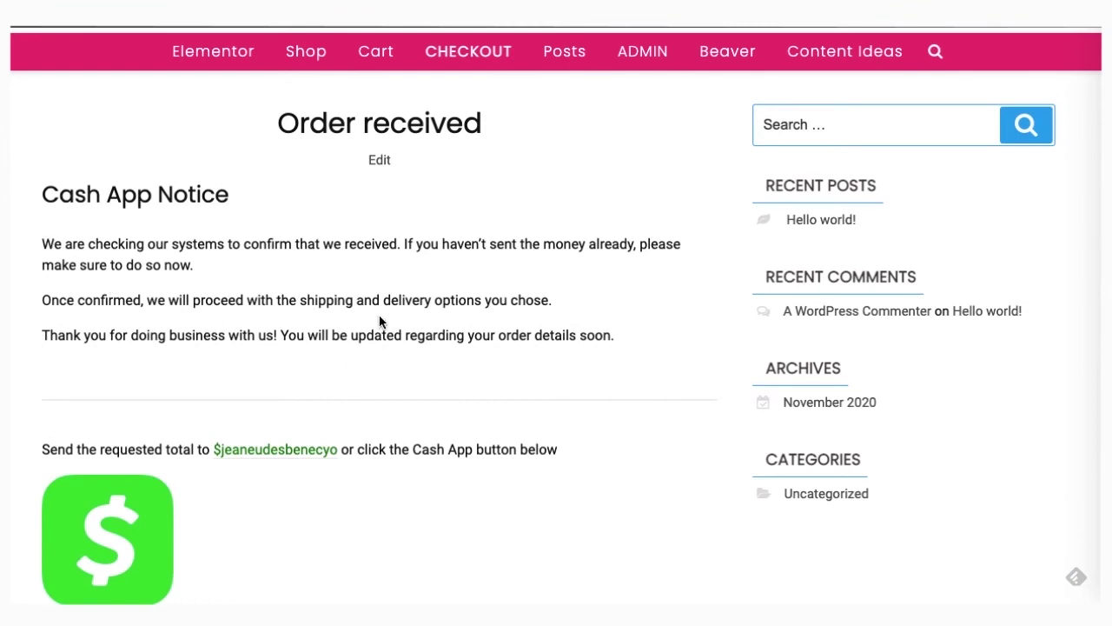
{"action": "scroll", "coordinate": [243, 397], "scroll_direction": "down", "scroll_amount": 3}
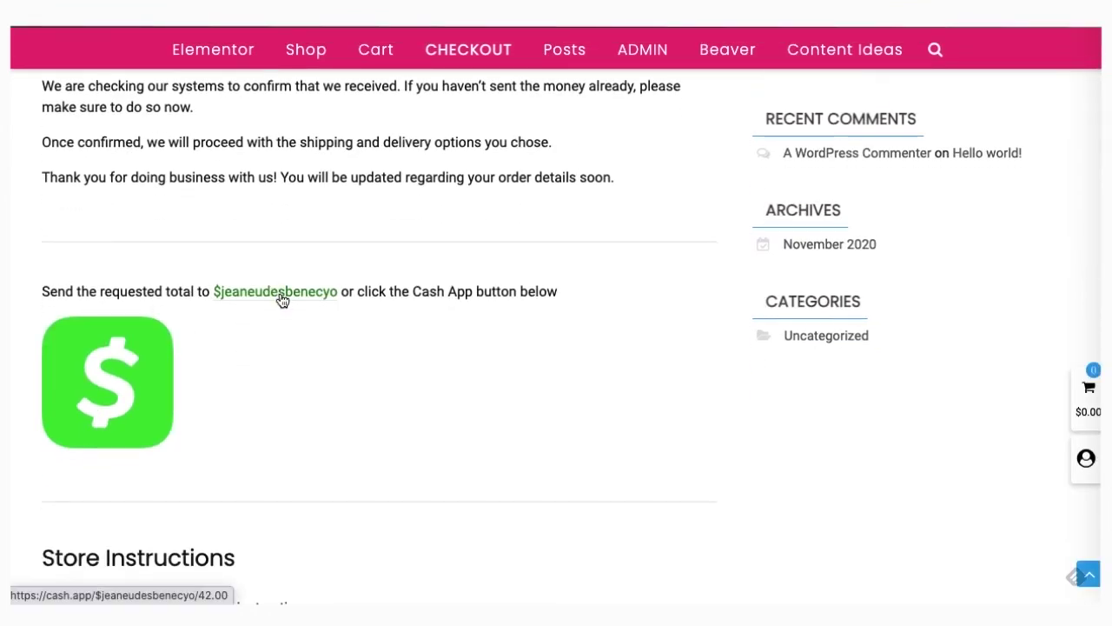
Step: Check the Cash App QR page, then review the Order received billing details
{"action": "left_click", "coordinate": [283, 300]}
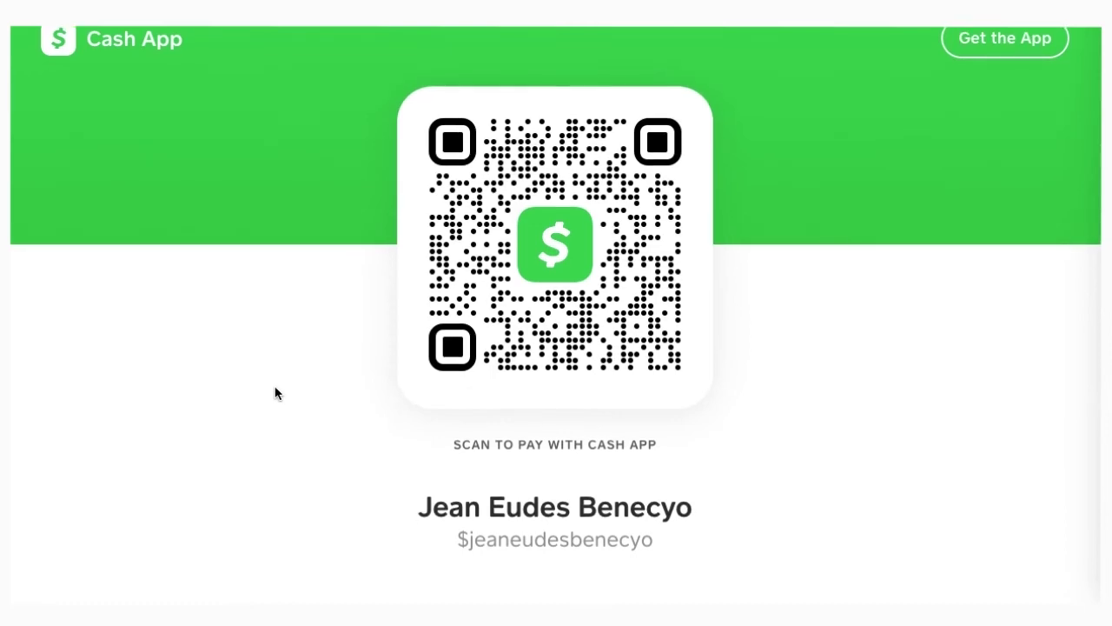
{"action": "key", "text": "alt+Left"}
{"action": "scroll", "coordinate": [275, 391], "scroll_direction": "down", "scroll_amount": 5}
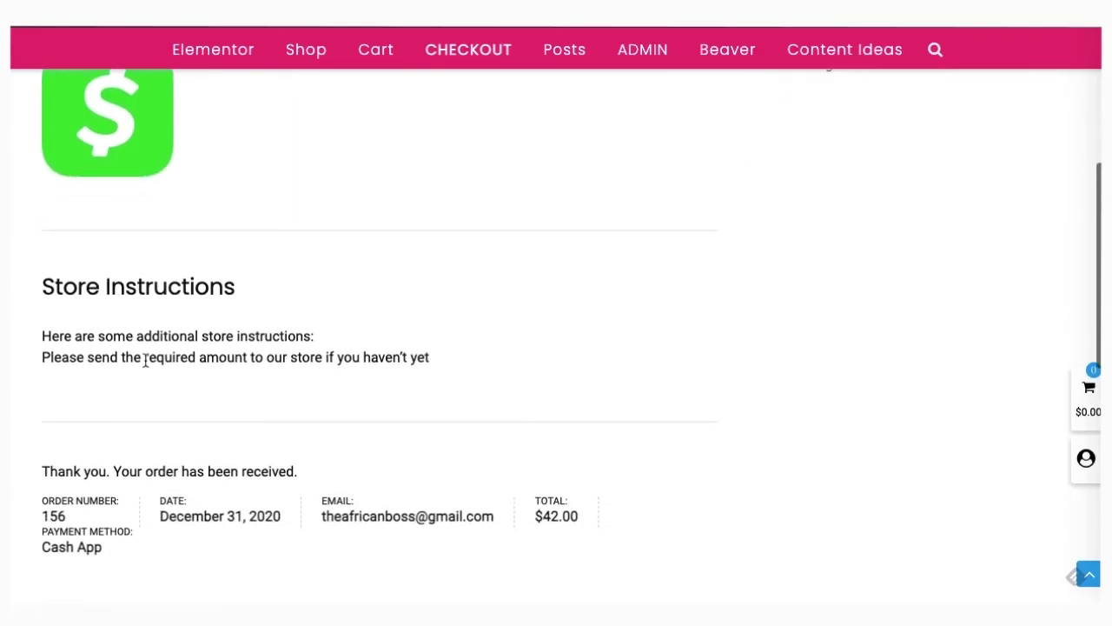
{"action": "scroll", "coordinate": [373, 451], "scroll_direction": "down", "scroll_amount": 5}
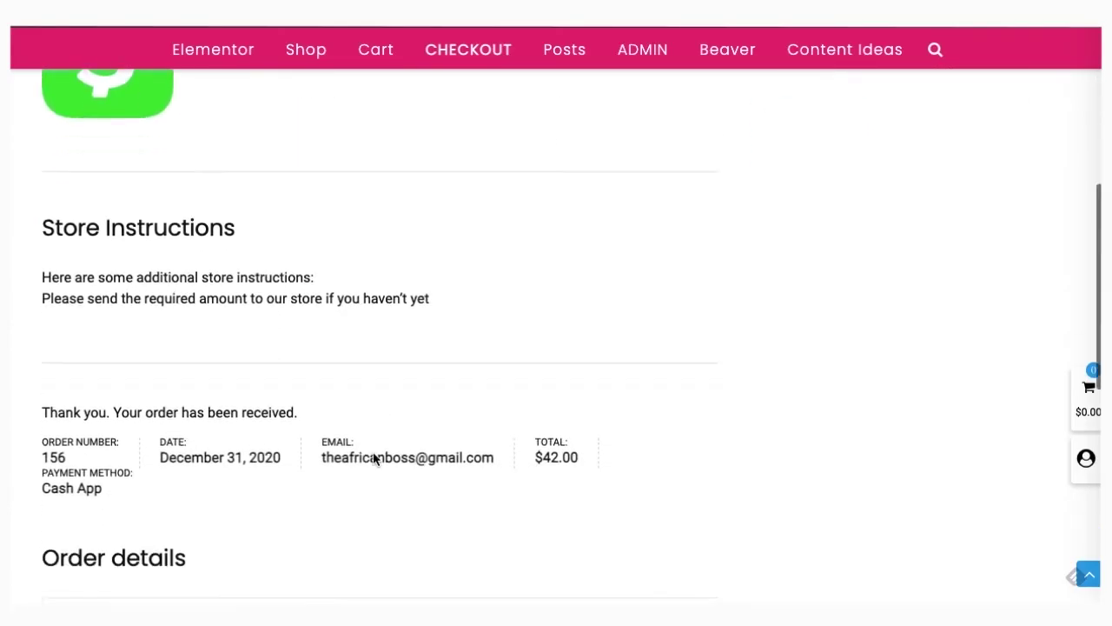
{"action": "scroll", "coordinate": [375, 268], "scroll_direction": "down", "scroll_amount": 6}
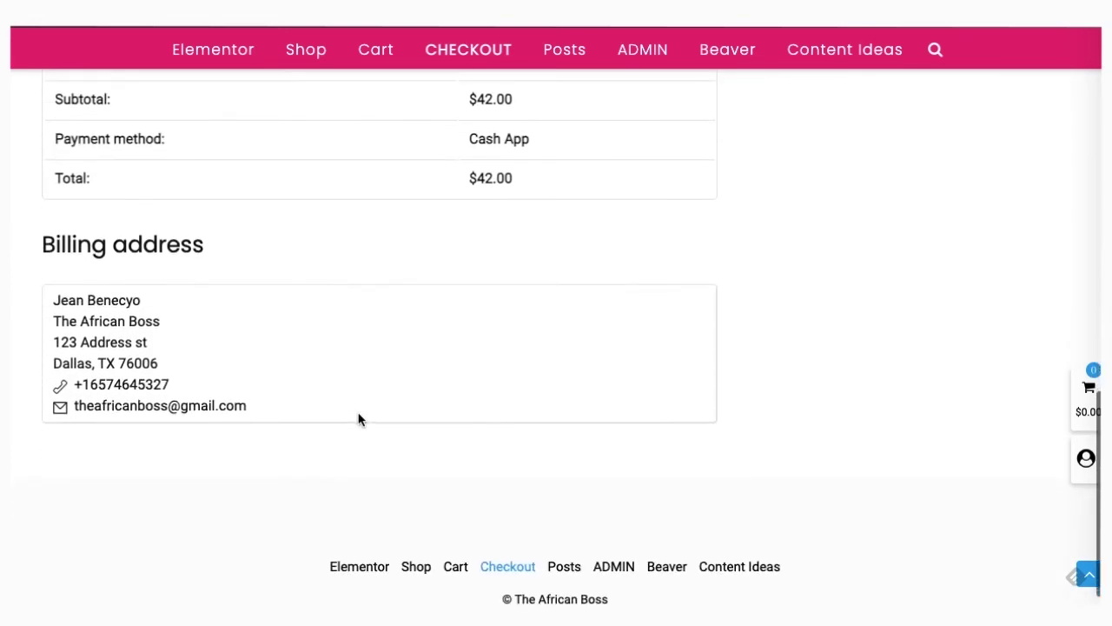
{"action": "scroll", "coordinate": [135, 476], "scroll_direction": "up", "scroll_amount": 15}
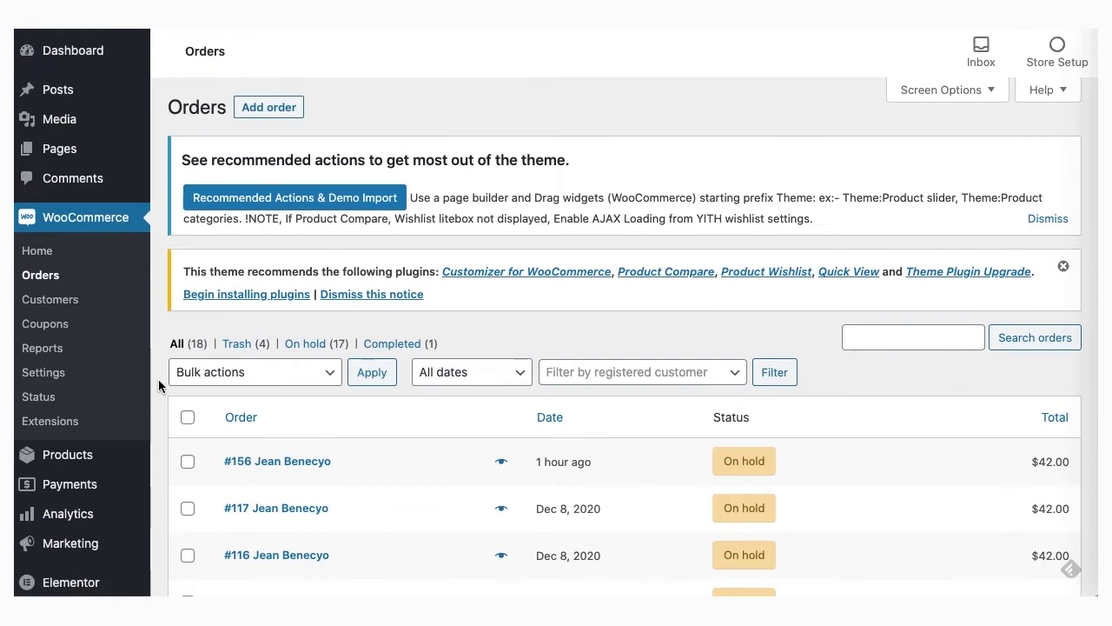
Step: Open the newest $42.00 Hoodie order and review its On hold status, item and Cash App notes
{"action": "scroll", "coordinate": [157, 369], "scroll_direction": "down", "scroll_amount": 3}
{"action": "left_click", "coordinate": [280, 286]}
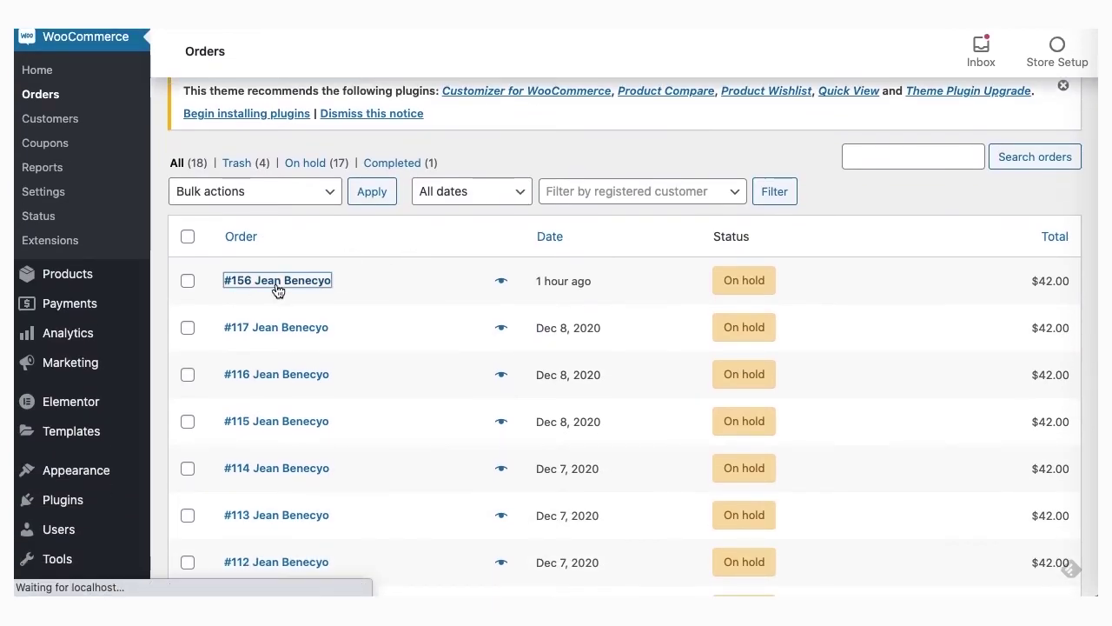
{"action": "scroll", "coordinate": [153, 413], "scroll_direction": "down", "scroll_amount": 3}
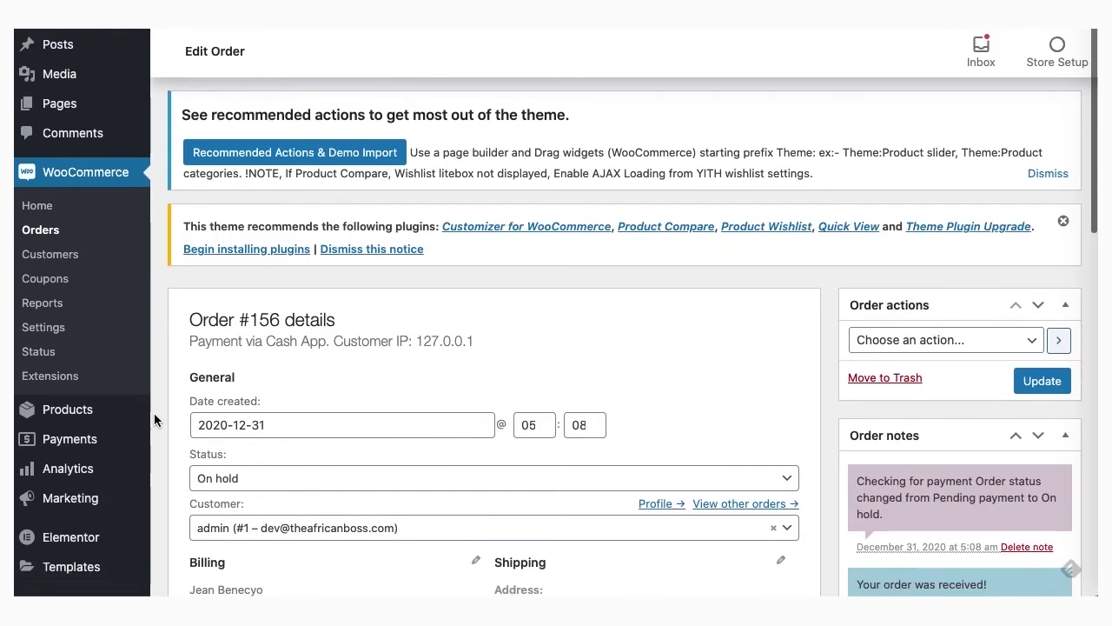
{"action": "scroll", "coordinate": [154, 413], "scroll_direction": "down", "scroll_amount": 1}
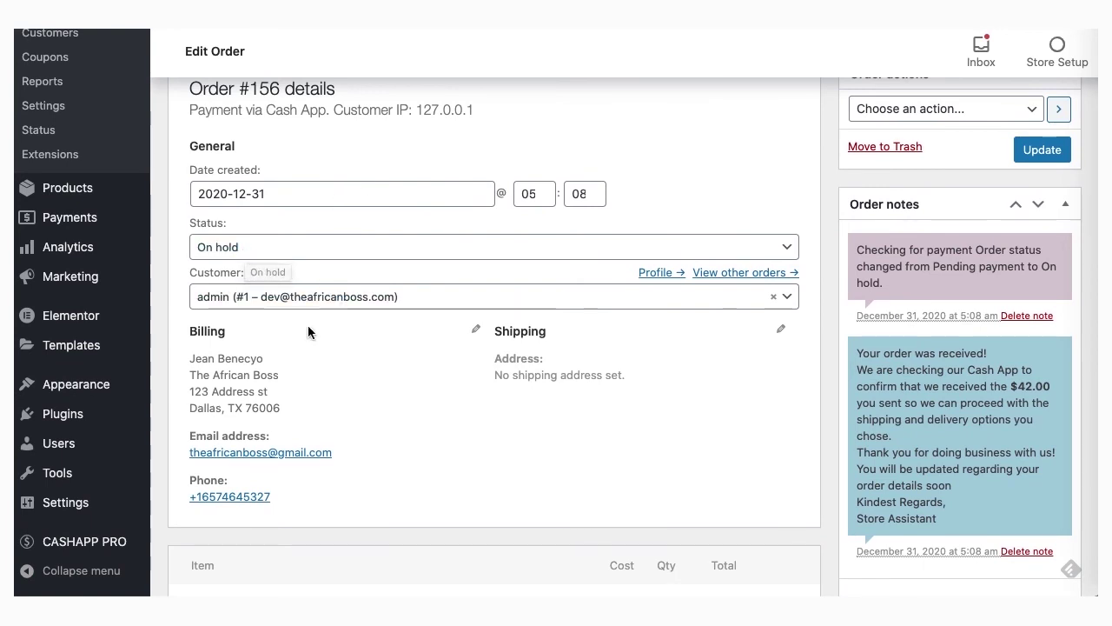
{"action": "scroll", "coordinate": [523, 462], "scroll_direction": "down", "scroll_amount": 3}
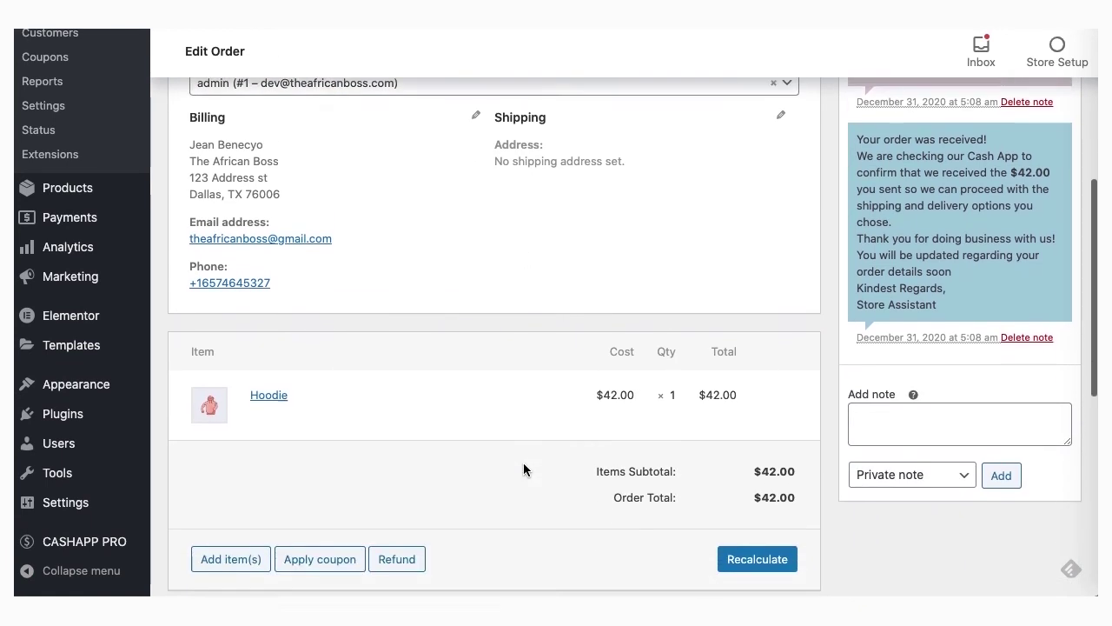
{"action": "scroll", "coordinate": [628, 489], "scroll_direction": "down", "scroll_amount": 7}
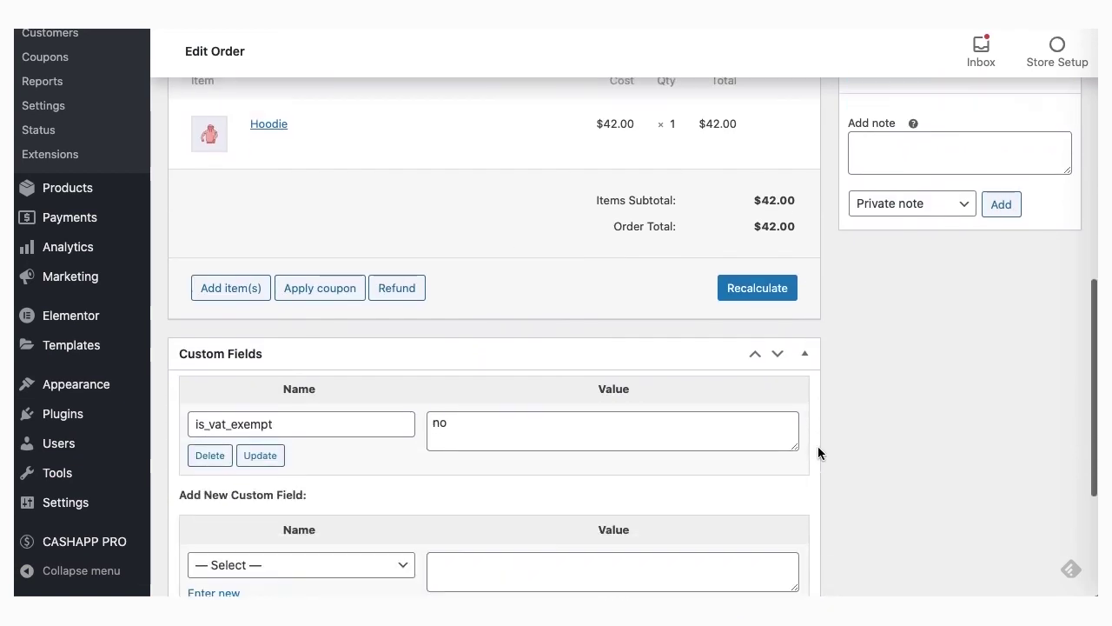
{"action": "scroll", "coordinate": [817, 446], "scroll_direction": "up", "scroll_amount": 9}
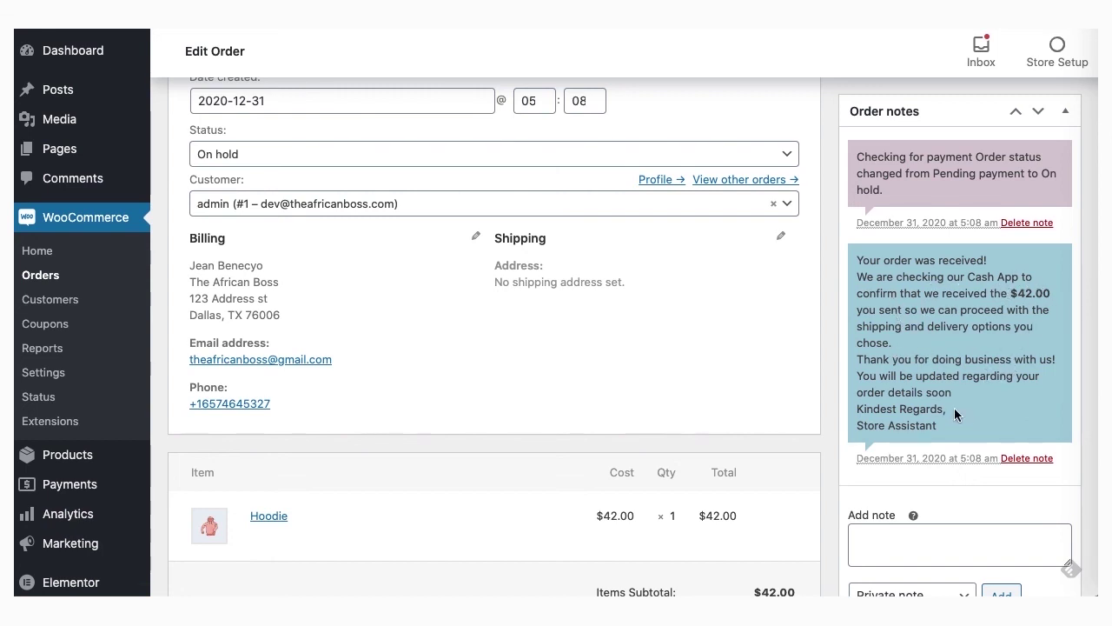
{"action": "scroll", "coordinate": [1020, 413], "scroll_direction": "up", "scroll_amount": 1}
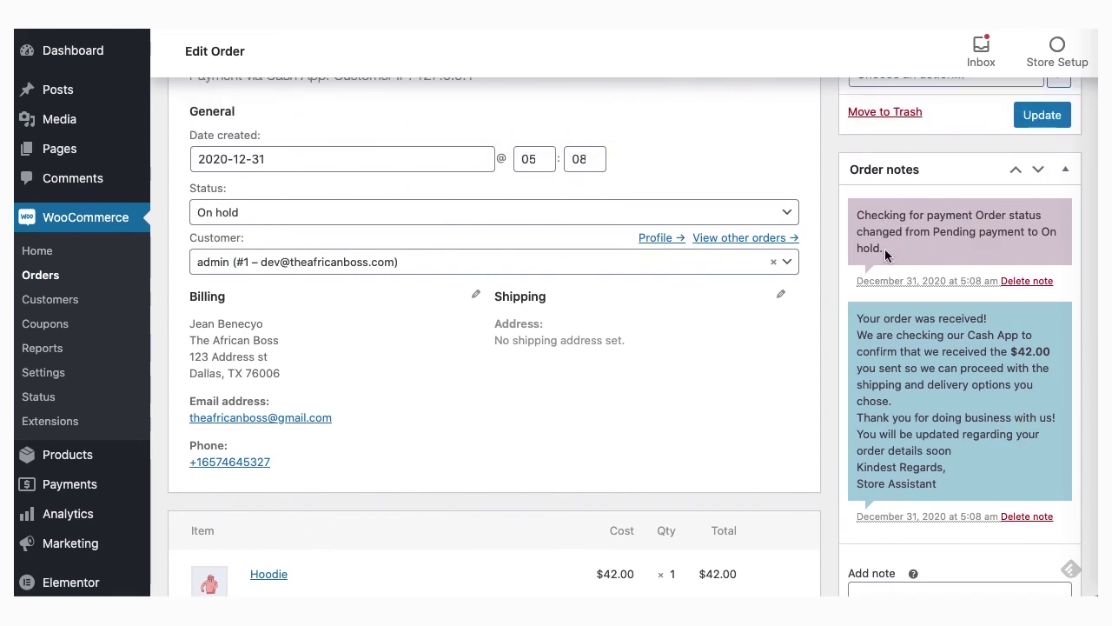
{"action": "scroll", "coordinate": [884, 249], "scroll_direction": "up", "scroll_amount": 2}
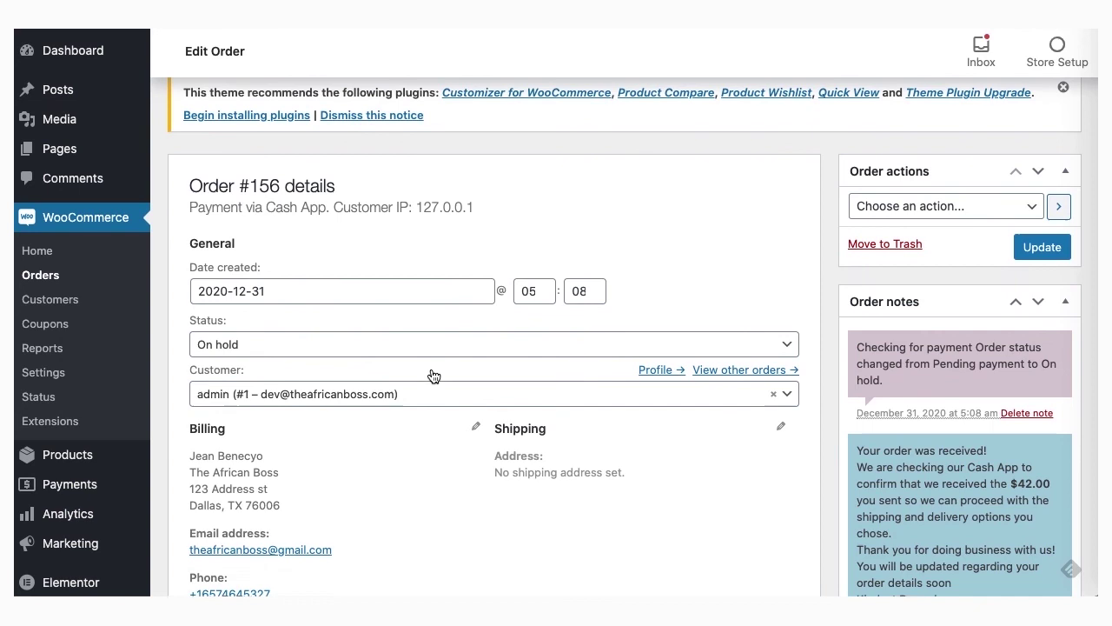
Step: Browse Order #156's status options without changing it from On hold
{"action": "scroll", "coordinate": [433, 375], "scroll_direction": "down", "scroll_amount": 1}
{"action": "left_click", "coordinate": [390, 283]}
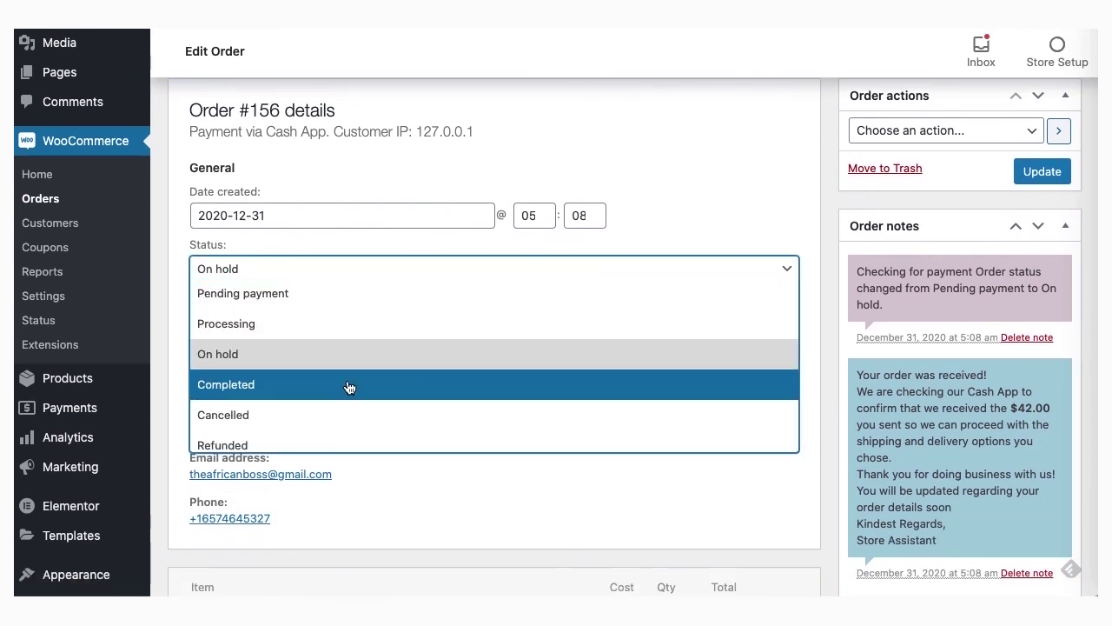
{"action": "scroll", "coordinate": [348, 386], "scroll_direction": "down", "scroll_amount": 1}
{"action": "scroll", "coordinate": [341, 374], "scroll_direction": "up", "scroll_amount": 1}
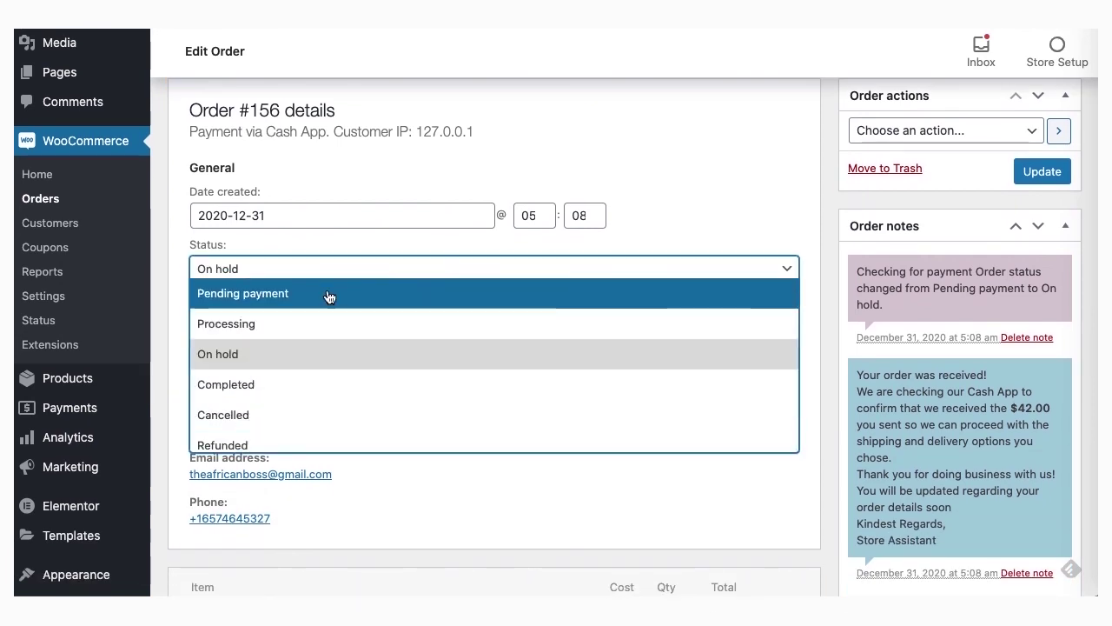
{"action": "scroll", "coordinate": [291, 388], "scroll_direction": "down", "scroll_amount": 1}
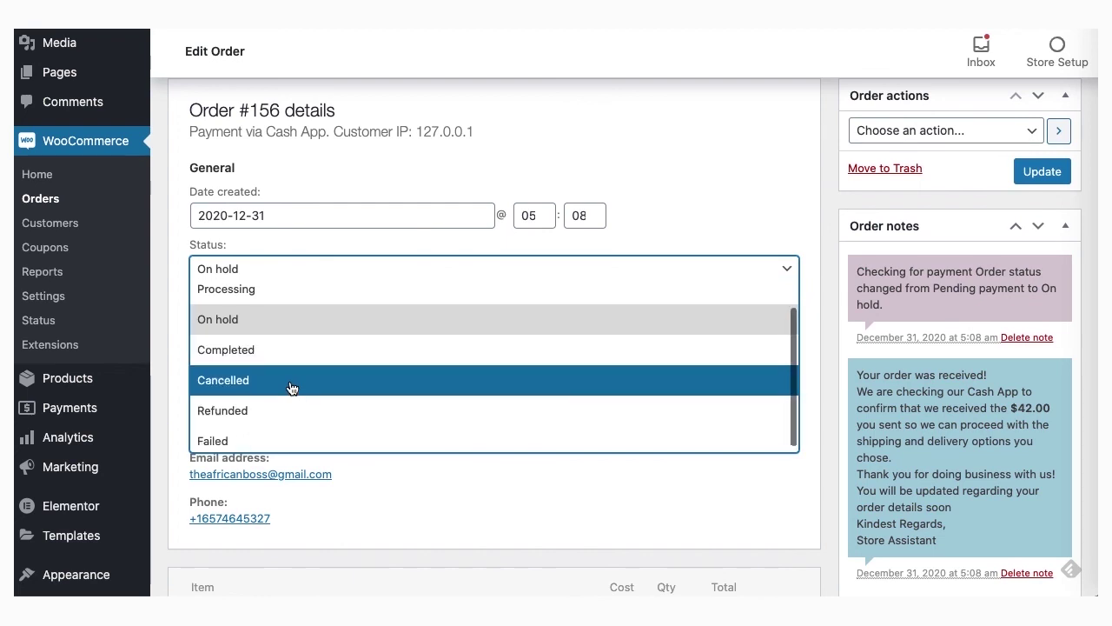